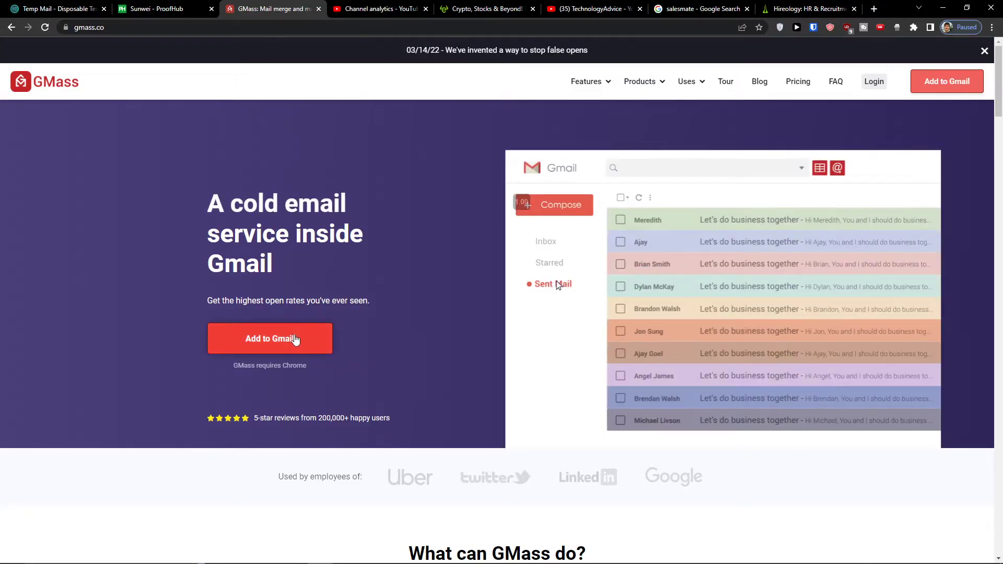
- Install the GMass: Powerful mail merge for Gmail extension in Chrome from the GMass website
left_click(300, 342)
left_click_drag(646, 73, 593, 101)
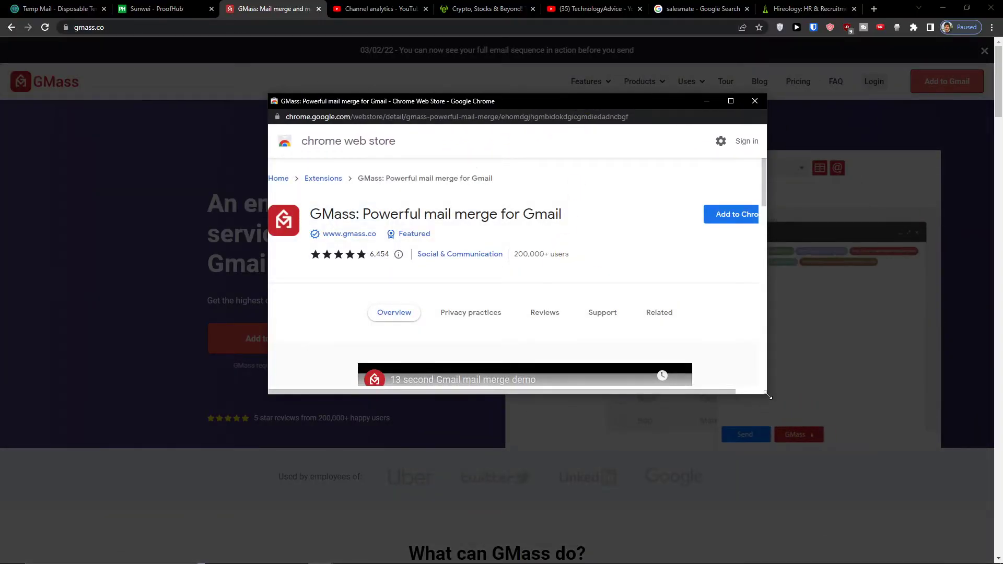
left_click_drag(767, 394, 897, 520)
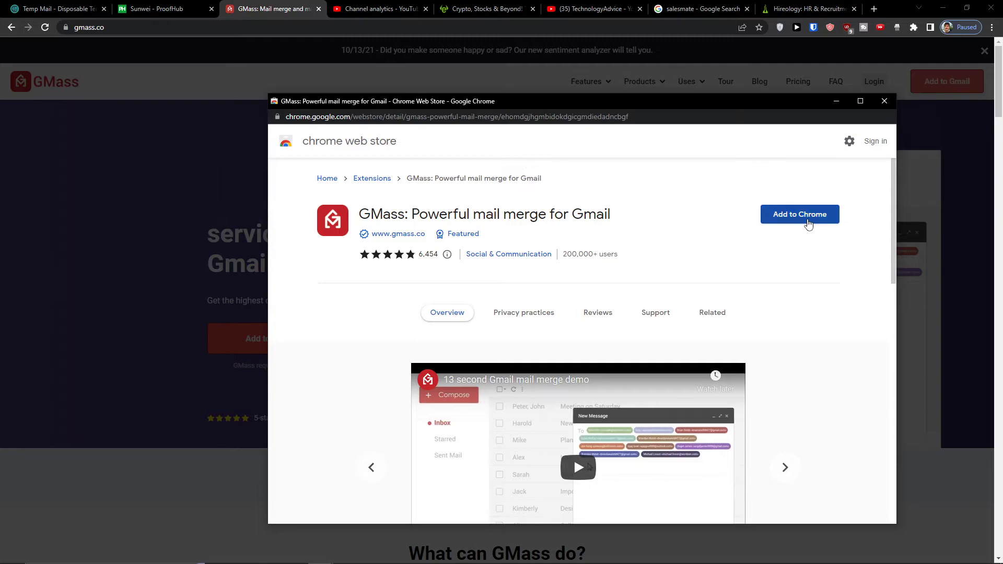
left_click(809, 223)
left_click(622, 211)
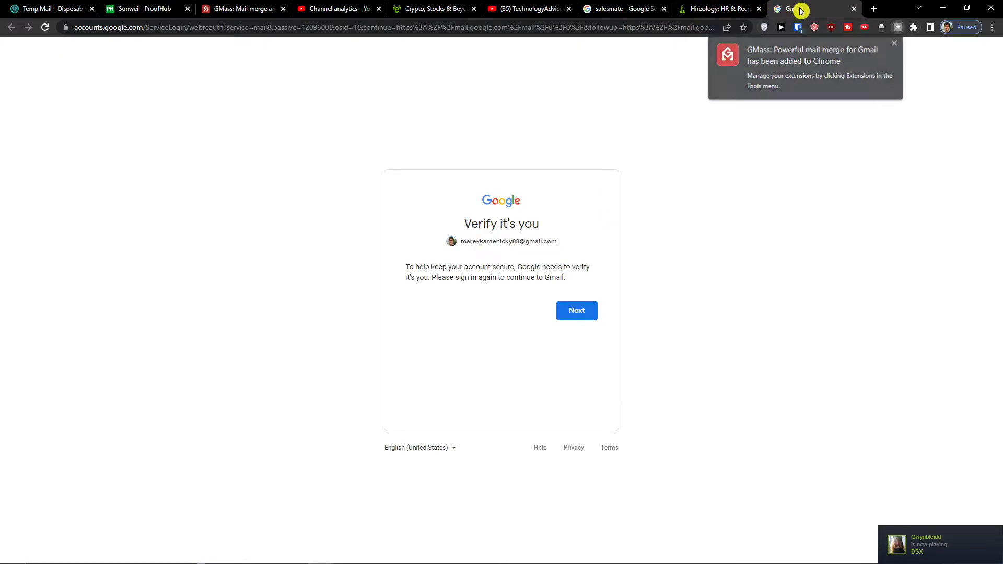
- Close the Gmail account verification tab and return to the GMass website
left_click(801, 10)
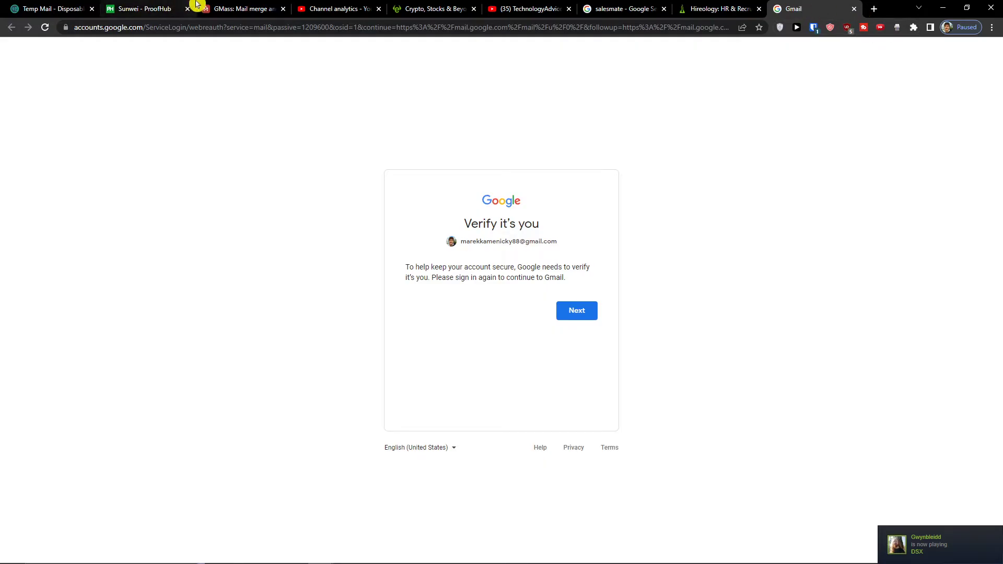
left_click(199, 6)
left_click(854, 8)
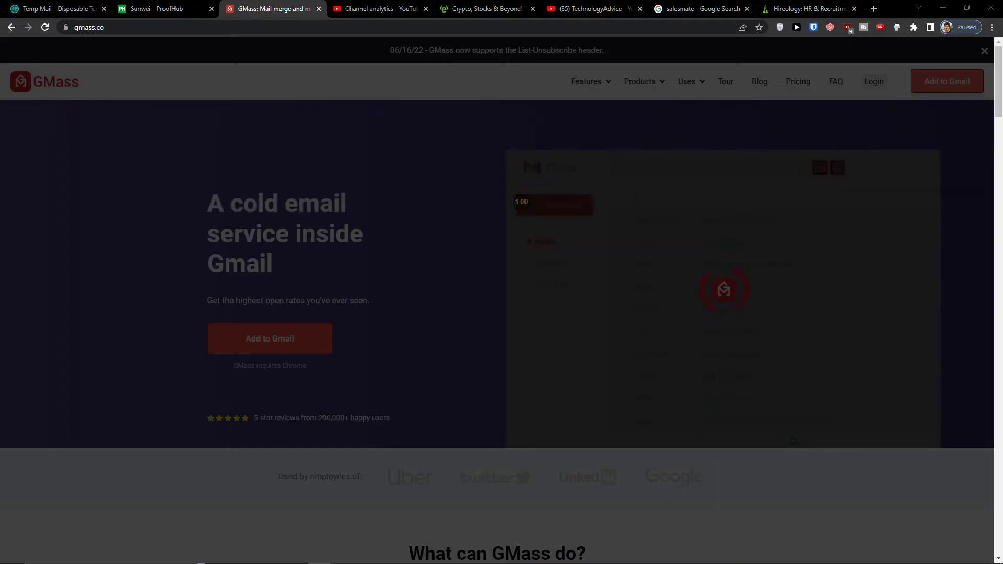
- Switch to the separate Gmail inbox window and connect GMass to its Google account, keeping the window maximized
key("alt+Tab")
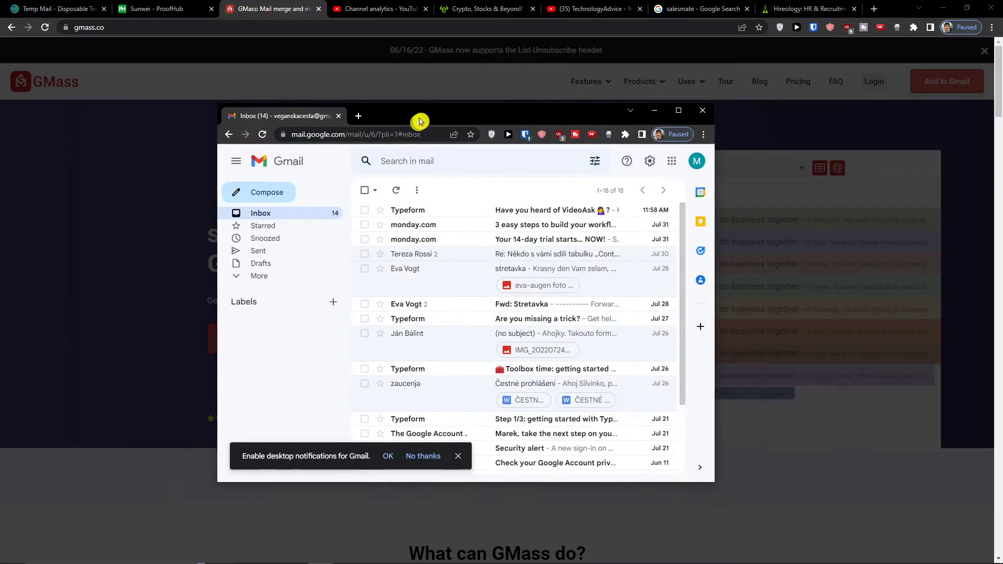
double_click(454, 105)
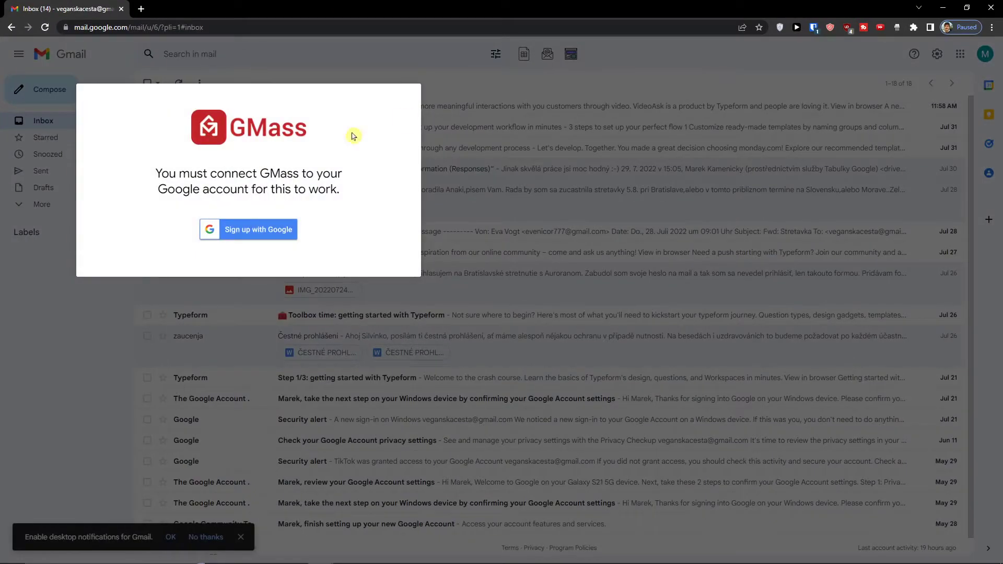
left_click(256, 230)
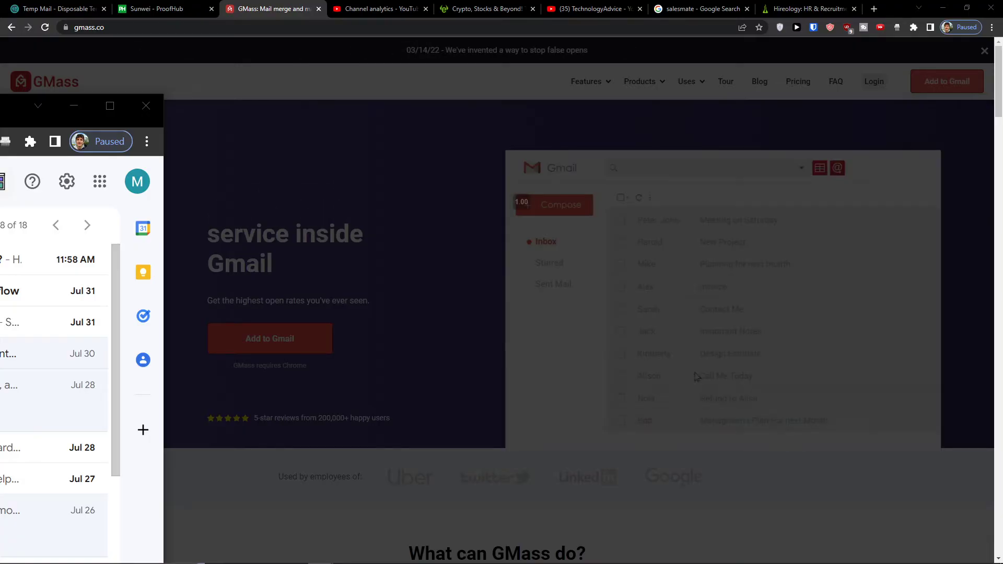
left_click_drag(26, 122, 549, 102)
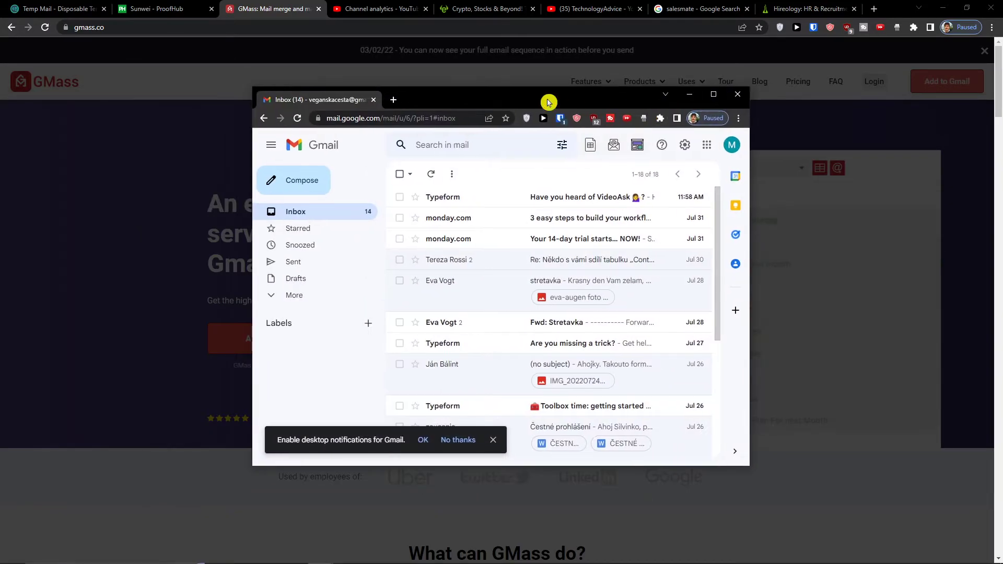
double_click(549, 102)
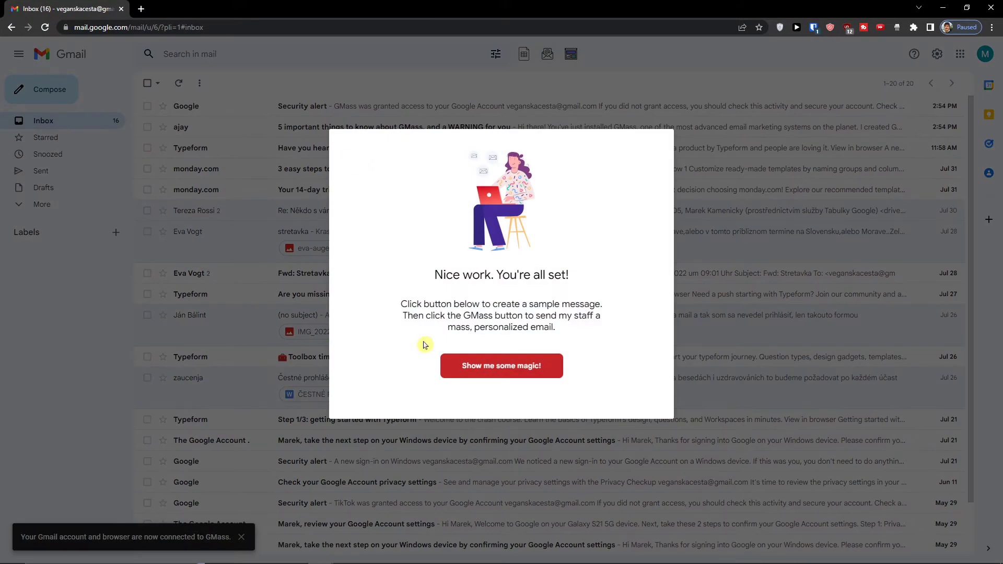
- Generate GMass's sample campaign message and review its recipients, {FirstName|Buddy} greeting and body text
left_click(485, 371)
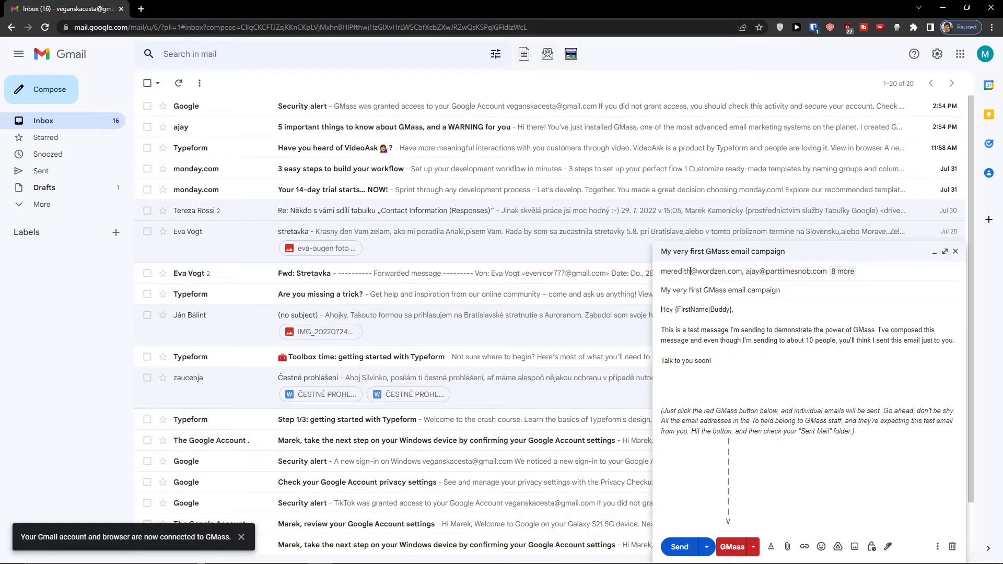
left_click(691, 271)
key("ctrl+plus")
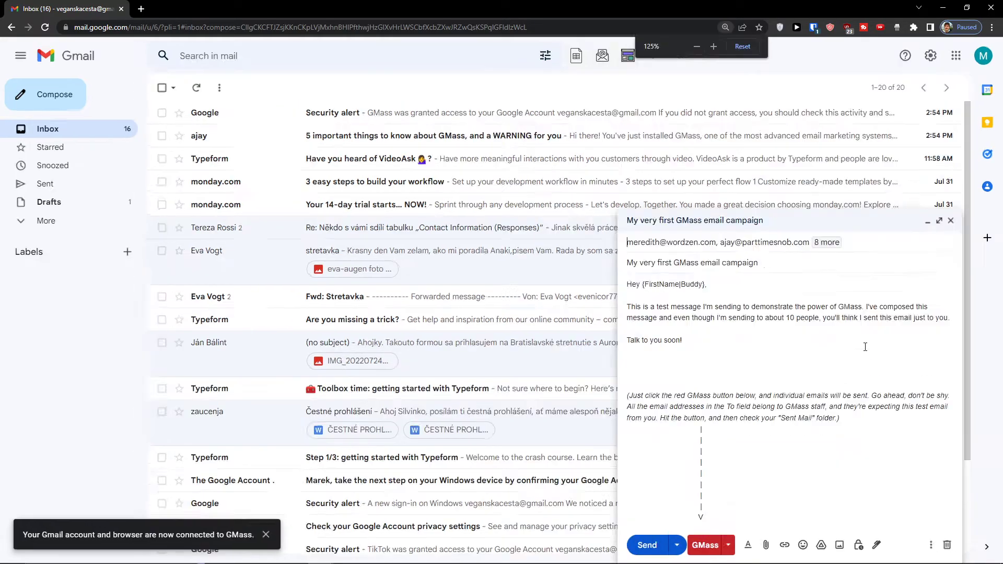
key("ctrl+plus")
left_click(749, 216)
left_click_drag(590, 245, 649, 246)
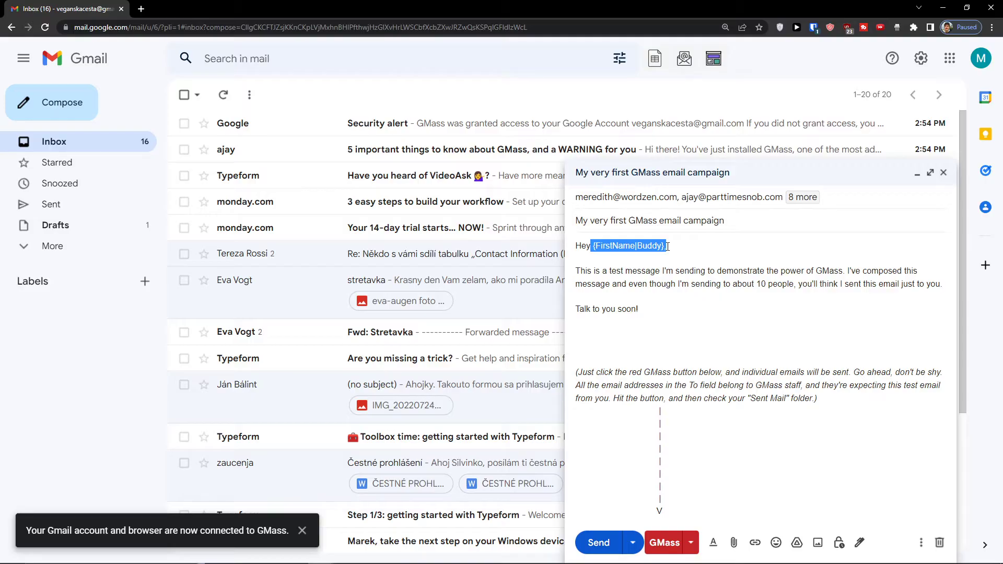
left_click_drag(596, 284, 742, 284)
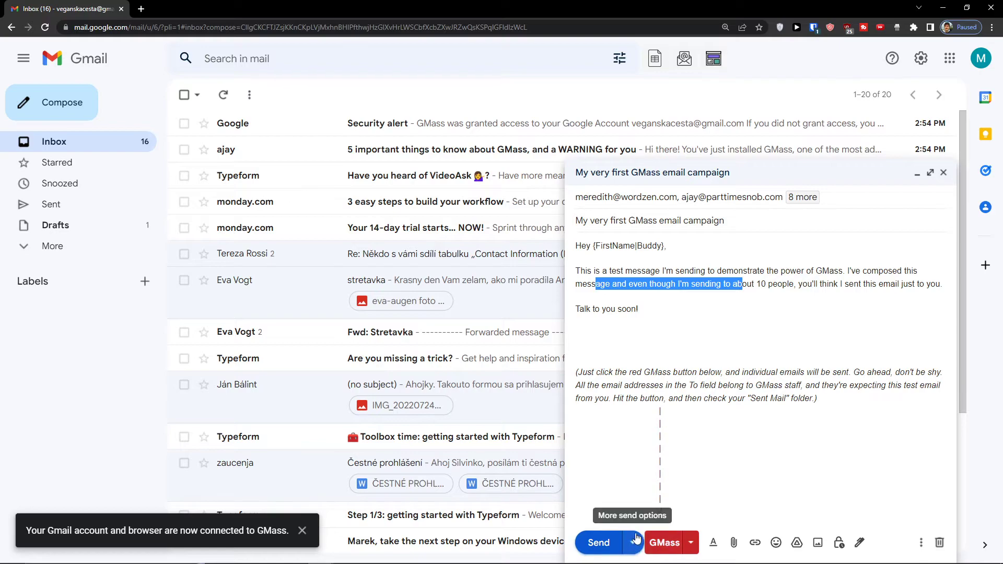
- Send the sample message as a GMass mass email and dismiss the resulting notification
left_click(673, 543)
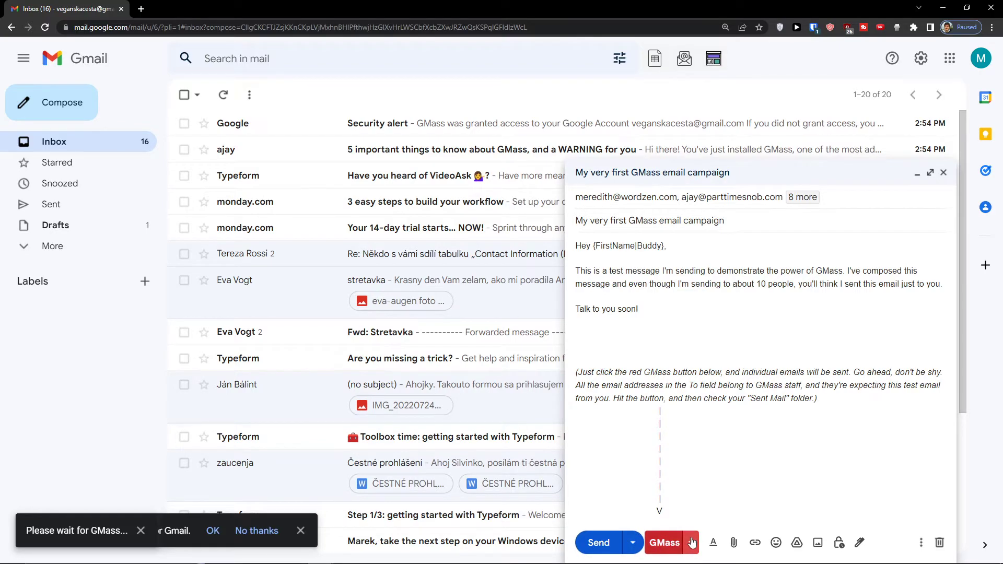
left_click(691, 545)
left_click(692, 545)
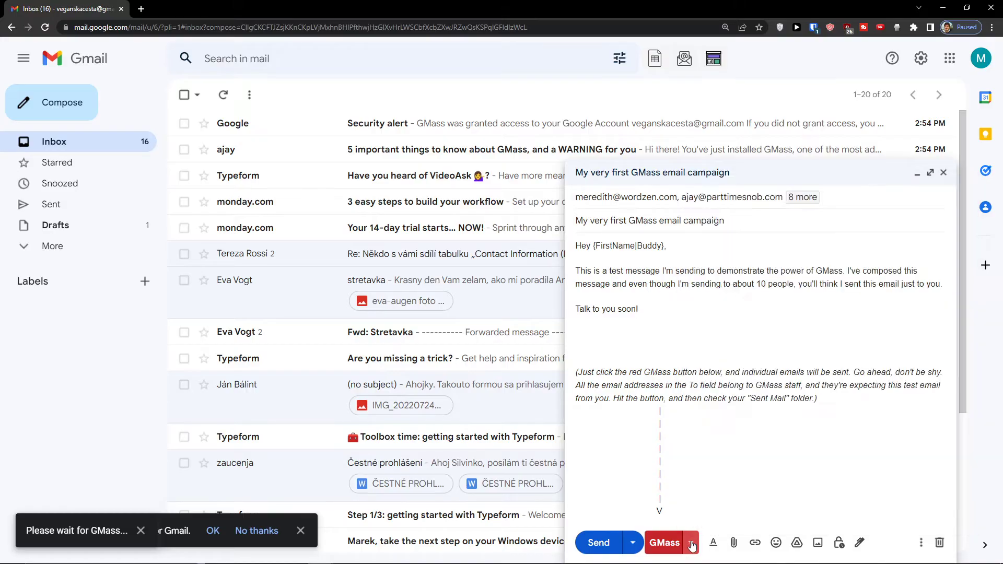
left_click(659, 546)
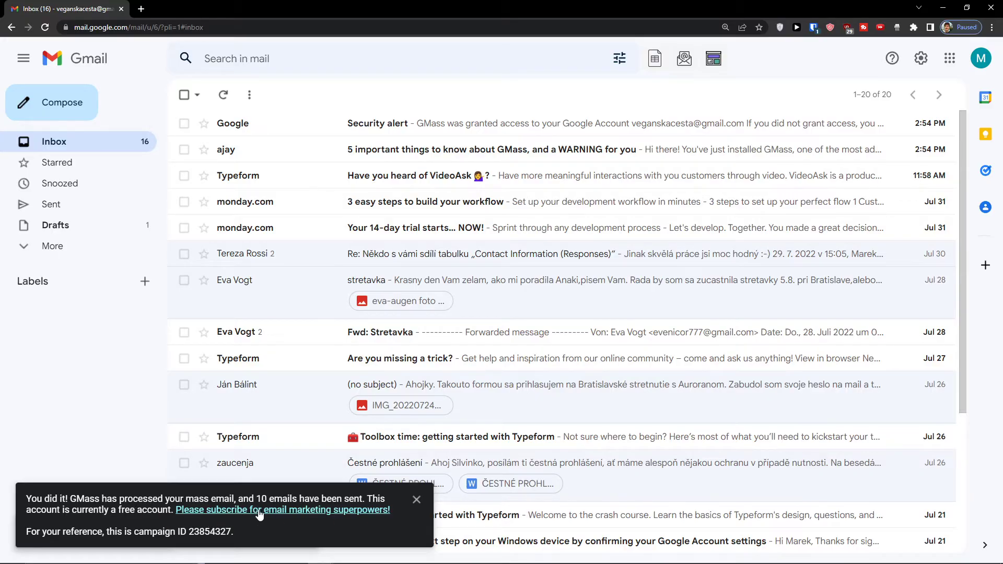
left_click(417, 499)
- Compose a new message and enter the recipient's email address
left_click(66, 103)
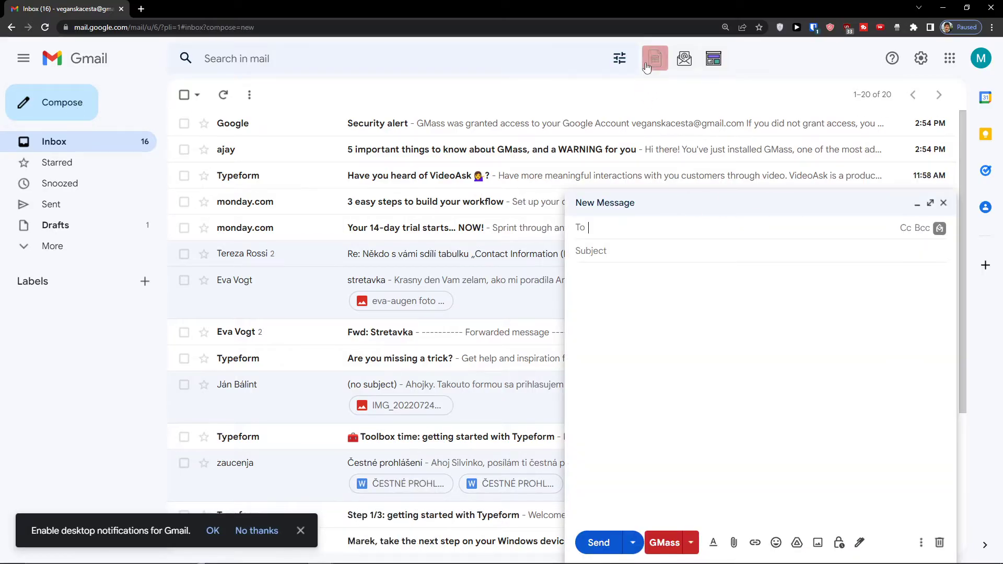
left_click(644, 223)
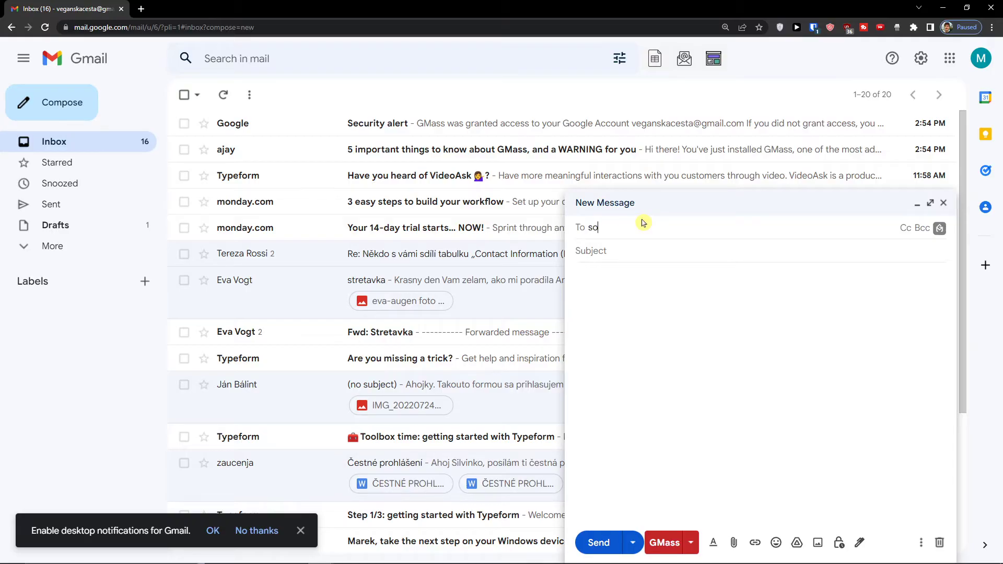
type("someone")
key("ctrl+v")
type("om")
key("Return")
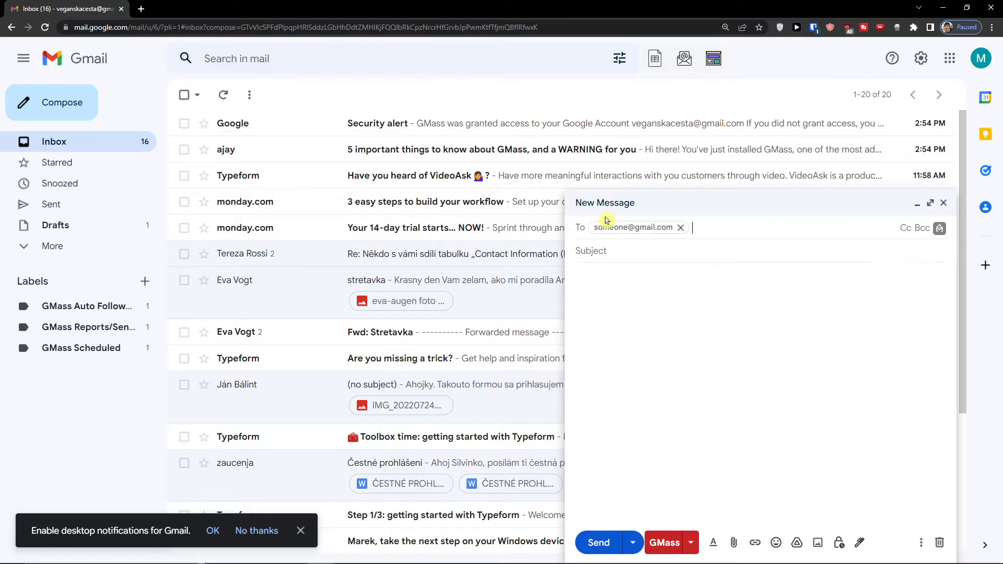
- Set the message subject to gmass and write 123 as the body text
left_click(606, 246)
type("gmass")
left_click(574, 285)
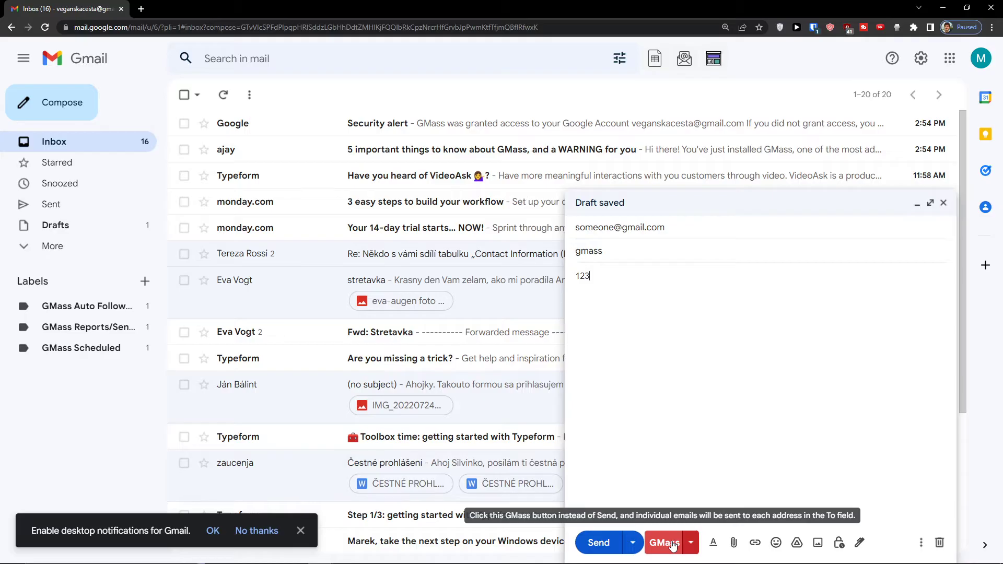
- Bring up the message's GMass campaign settings and examine the past emails available as templates
left_click(643, 546)
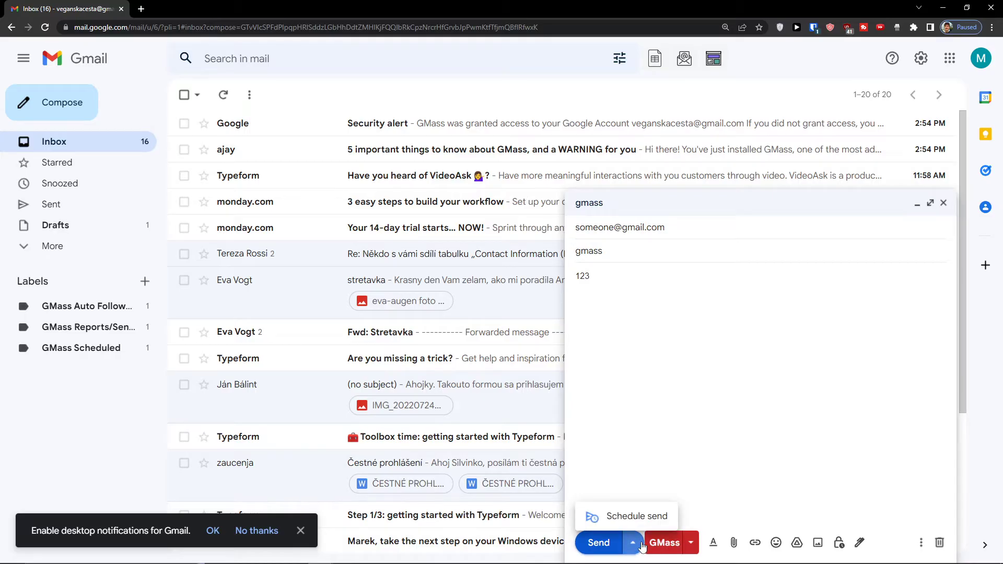
left_click(691, 543)
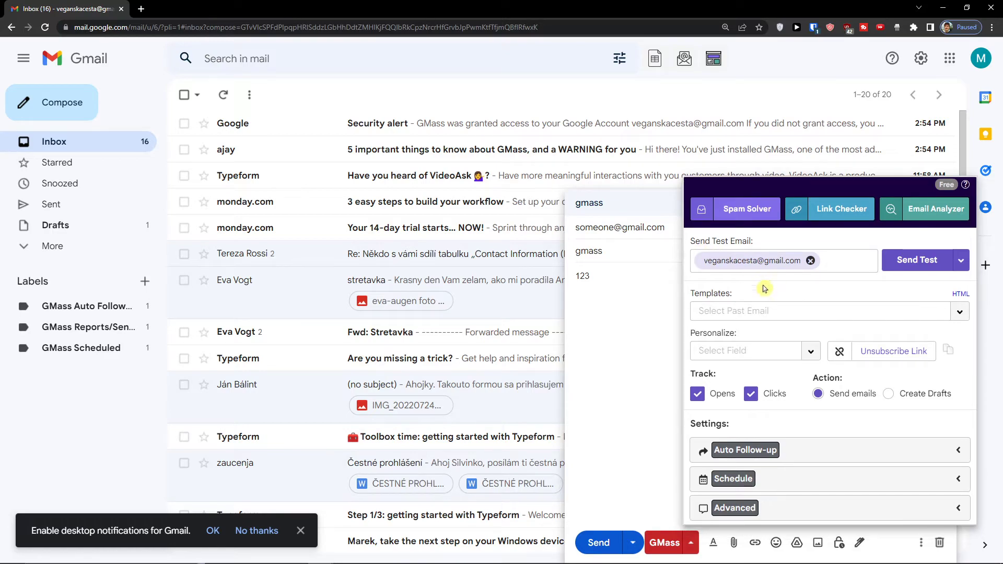
left_click(758, 312)
left_click(758, 312)
left_click(758, 313)
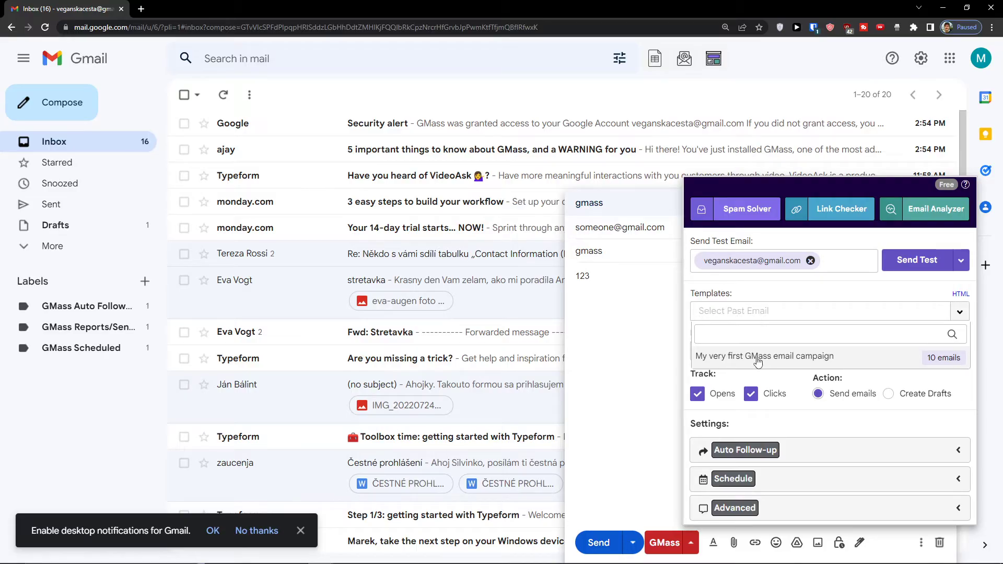
left_click(776, 311)
- Replace the body text with the greeting Hi {FirstName|Friend}, using the FirstName|Friend personalization field
left_click(765, 355)
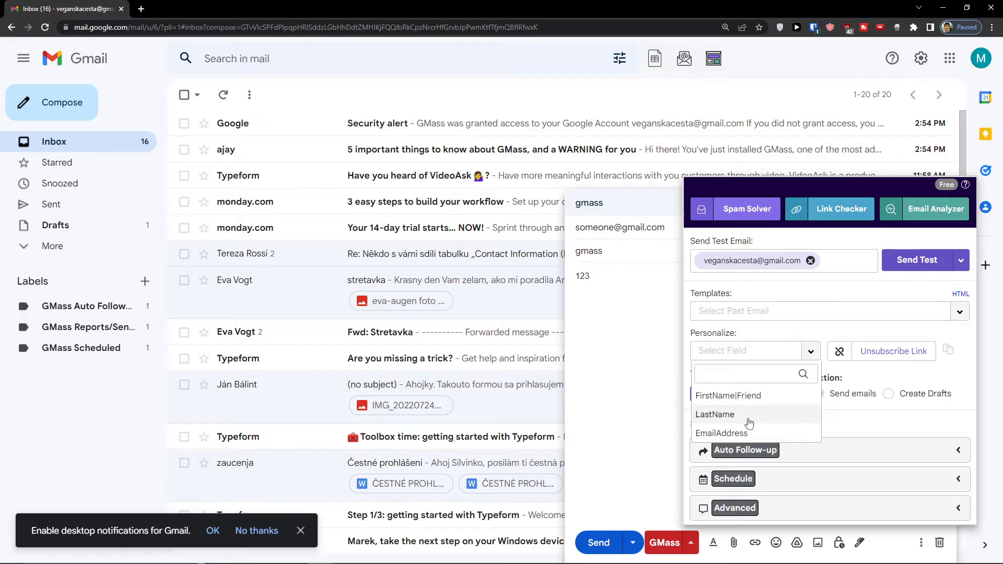
left_click(724, 398)
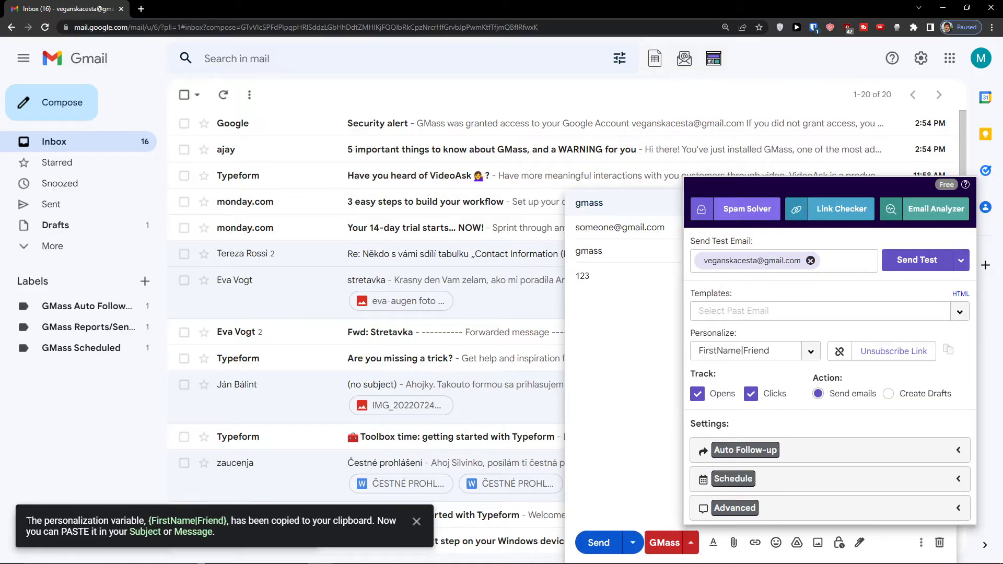
left_click(733, 347)
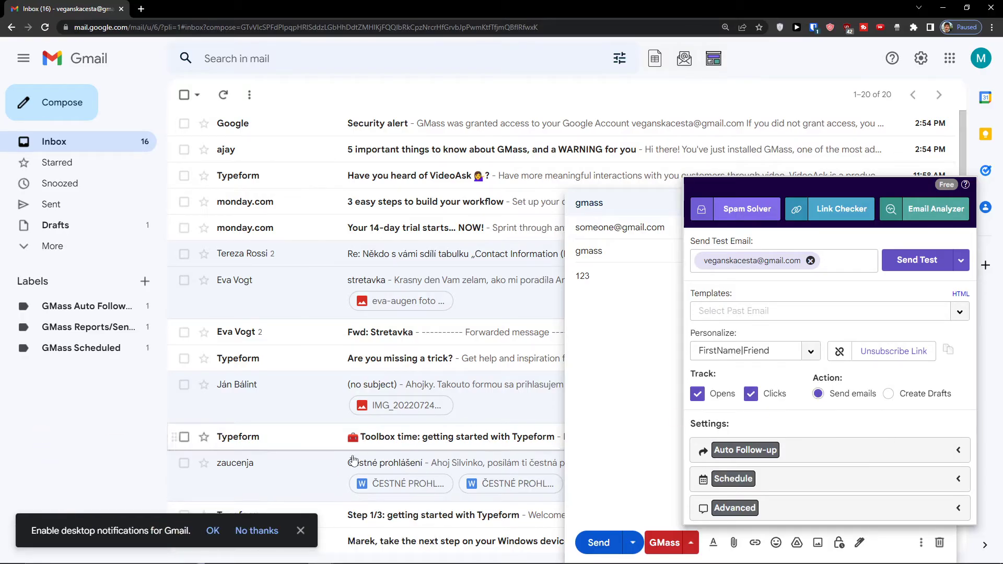
left_click(596, 276)
left_click_drag(595, 275, 538, 282)
key("ctrl+v")
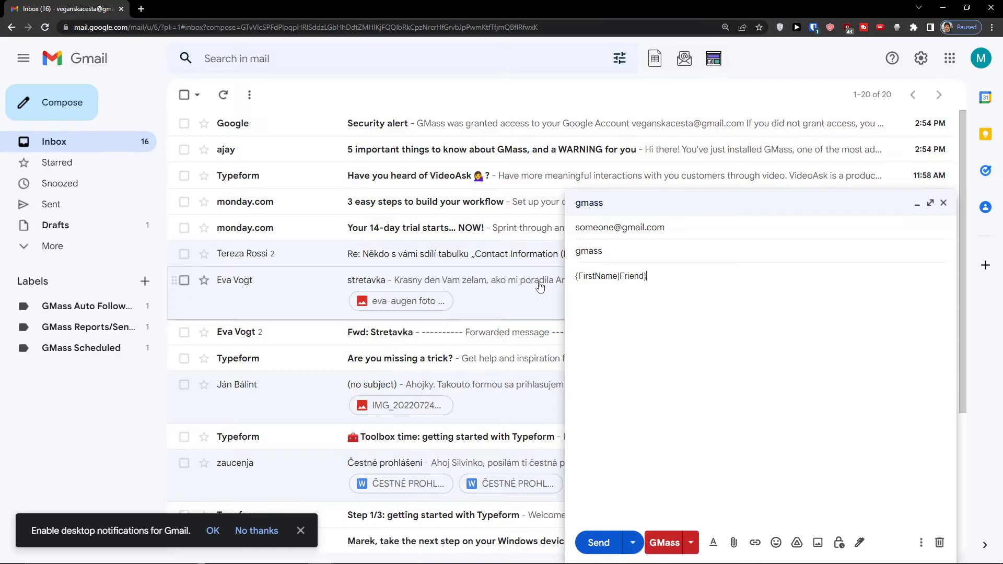
left_click(578, 277)
type("Hi")
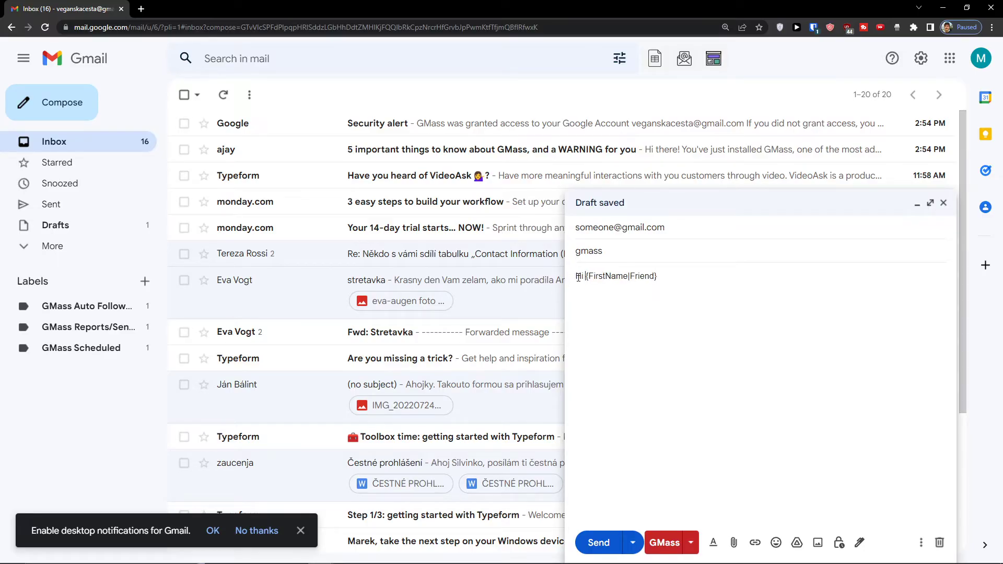
- Replace the greeting's {FirstName|Friend} variable with the LastName personalization field, so it reads Hi {LastName}
left_click(691, 543)
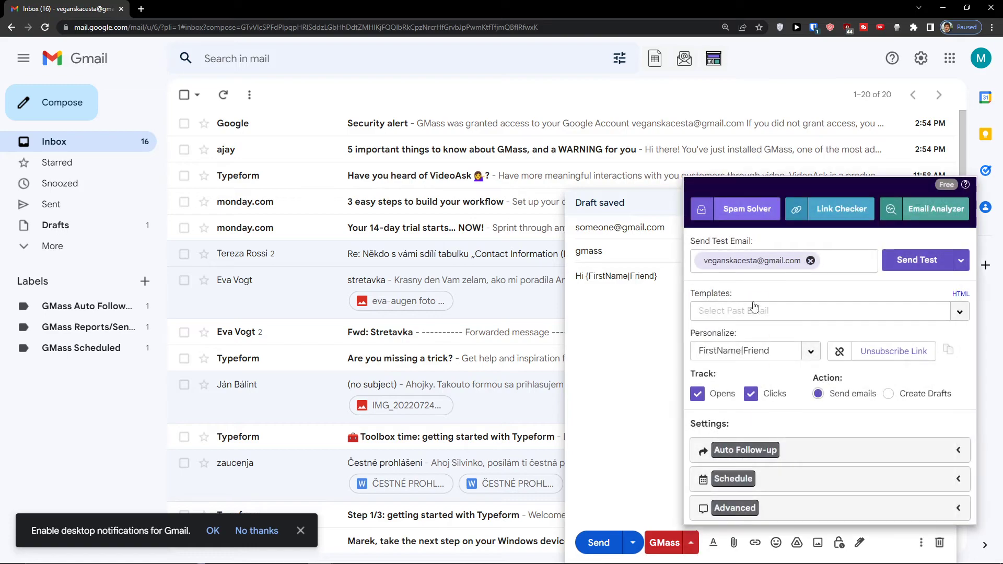
left_click(808, 353)
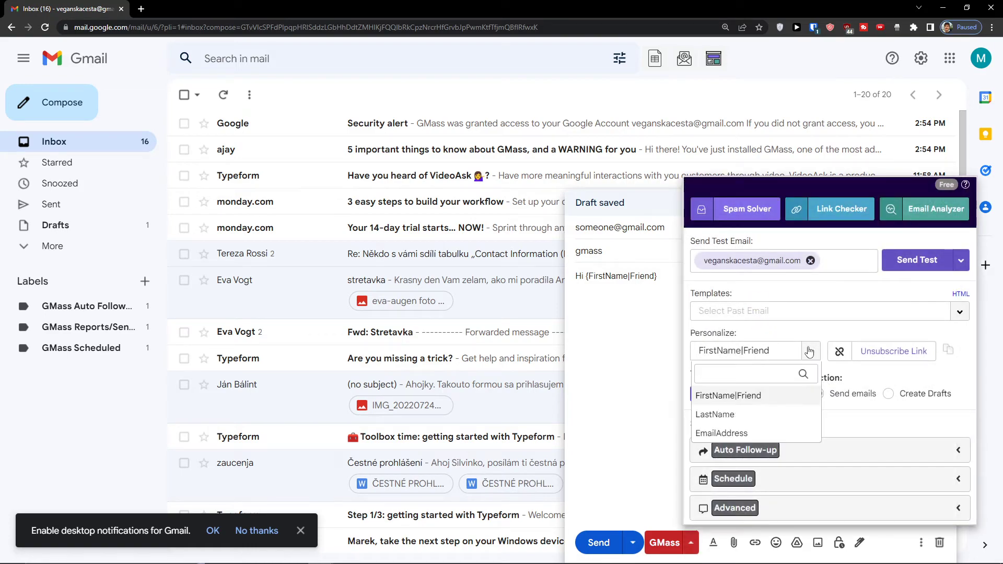
left_click(730, 415)
left_click_drag(662, 277, 588, 277)
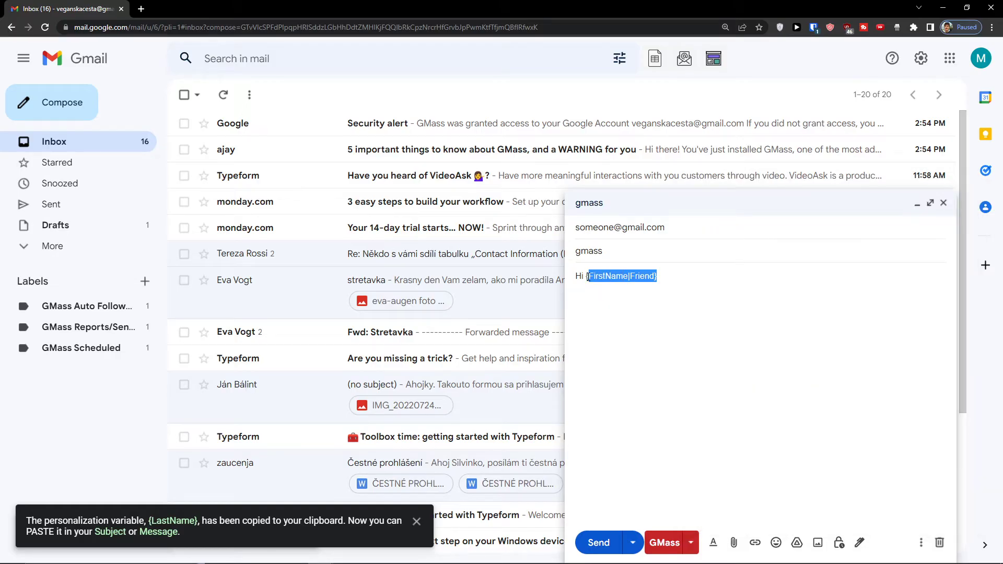
key("BackSpace")
key("ctrl+v")
- Insert the GMass unsubscribe link into the message body and highlight its sentence
left_click(691, 543)
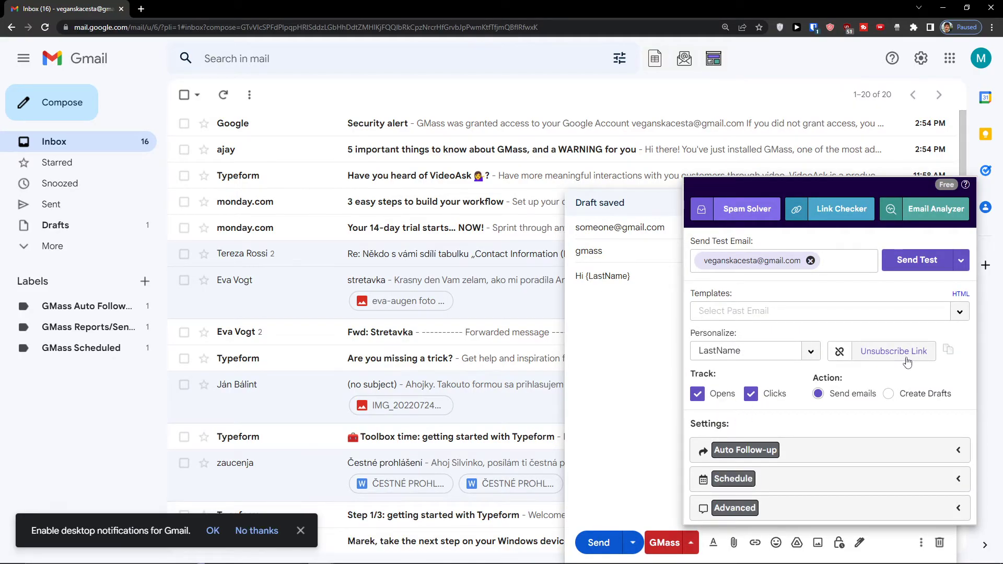
left_click(864, 357)
left_click(635, 309)
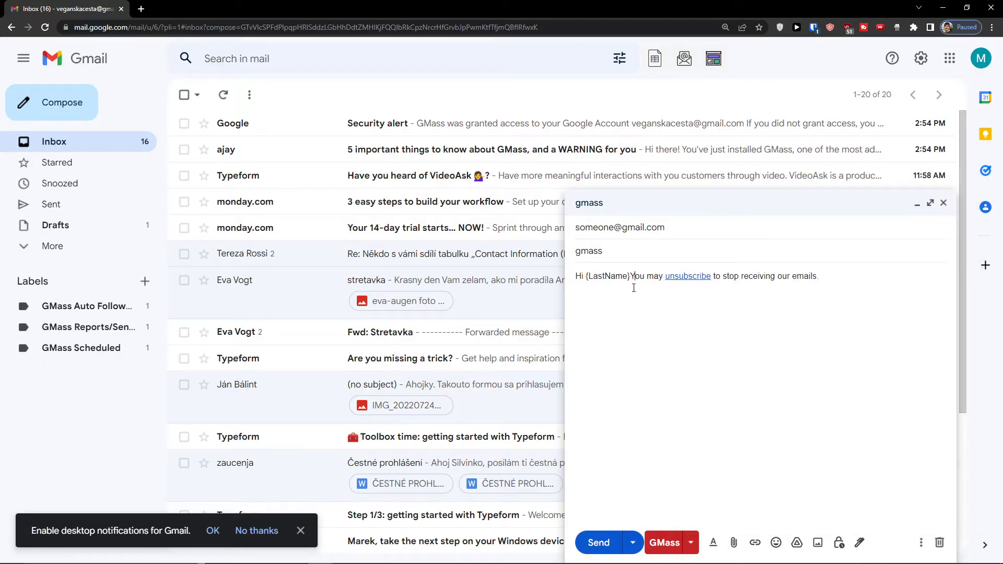
left_click_drag(631, 276, 877, 283)
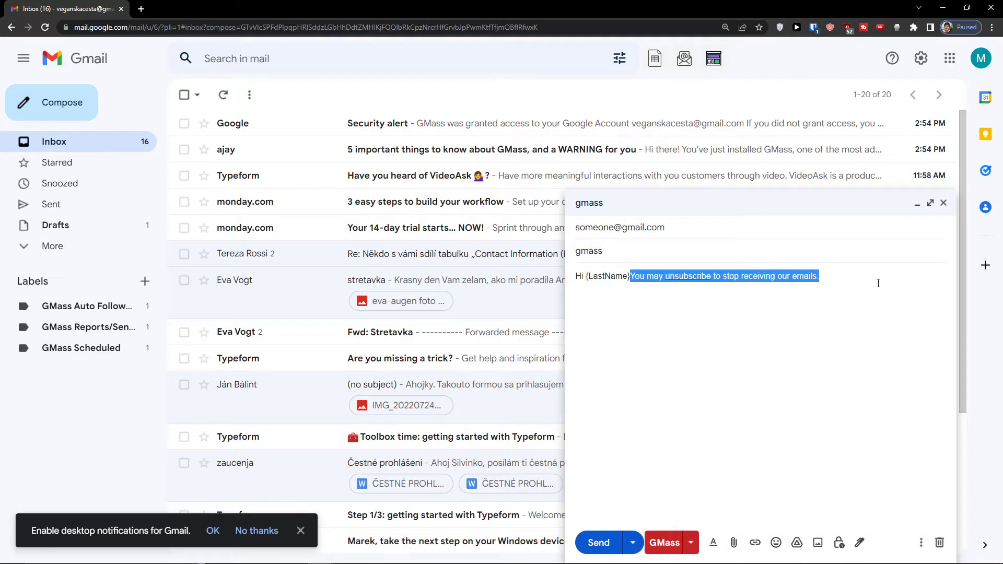
- Delete the highlighted unsubscribe sentence from the message body and bring the GMass campaign settings back up
key("BackSpace")
left_click(690, 542)
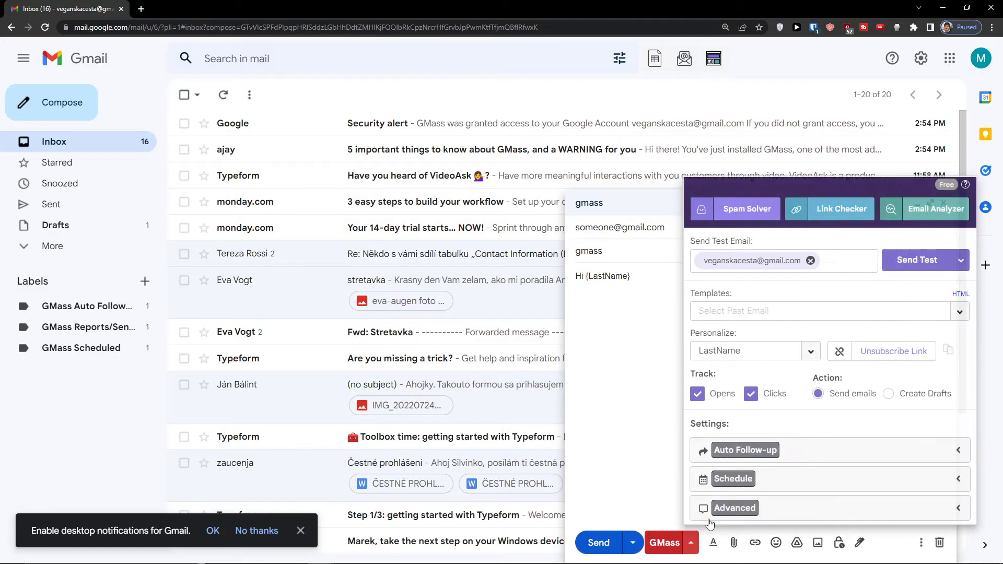
left_click(811, 351)
left_click(810, 350)
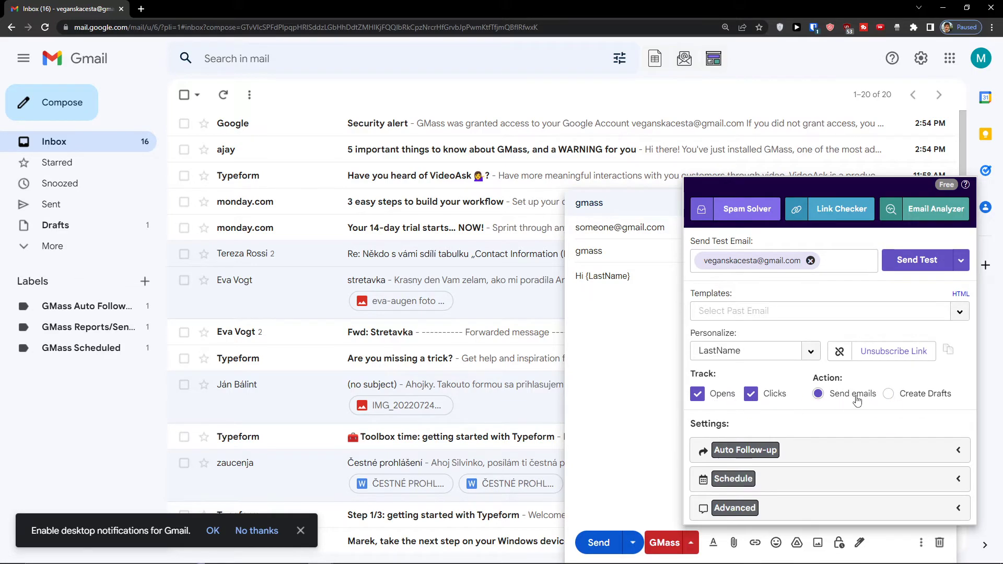
- Try the Stage 1 auto follow-up for No Reply after 2 days with its text-only message, and switch the stage back off
left_click(960, 452)
left_click(706, 434)
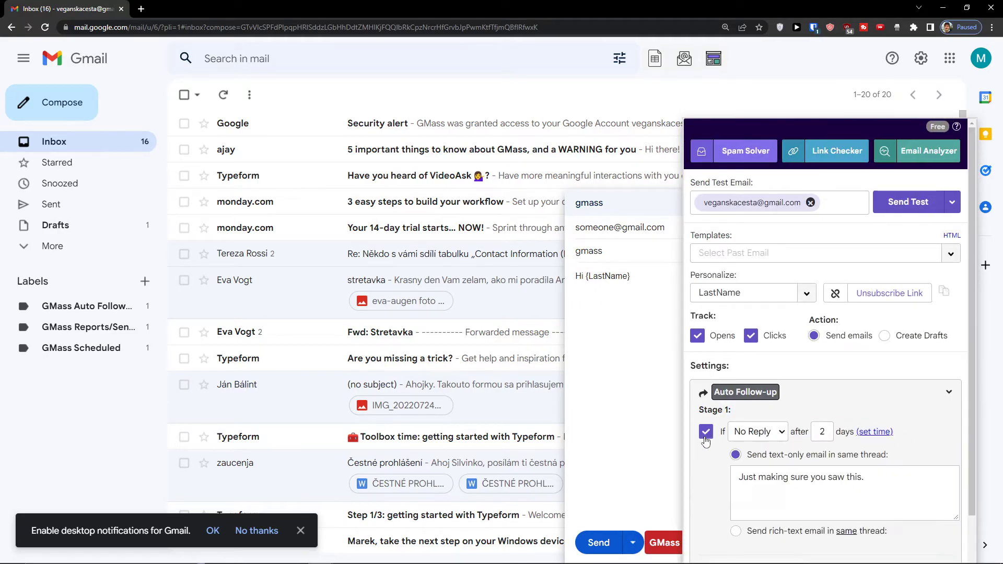
left_click(706, 359)
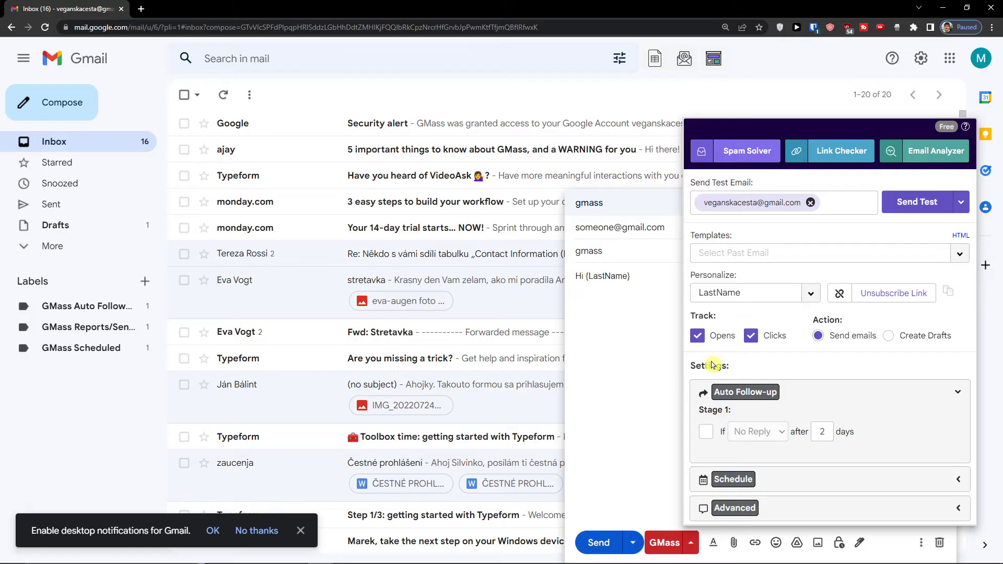
left_click(706, 433)
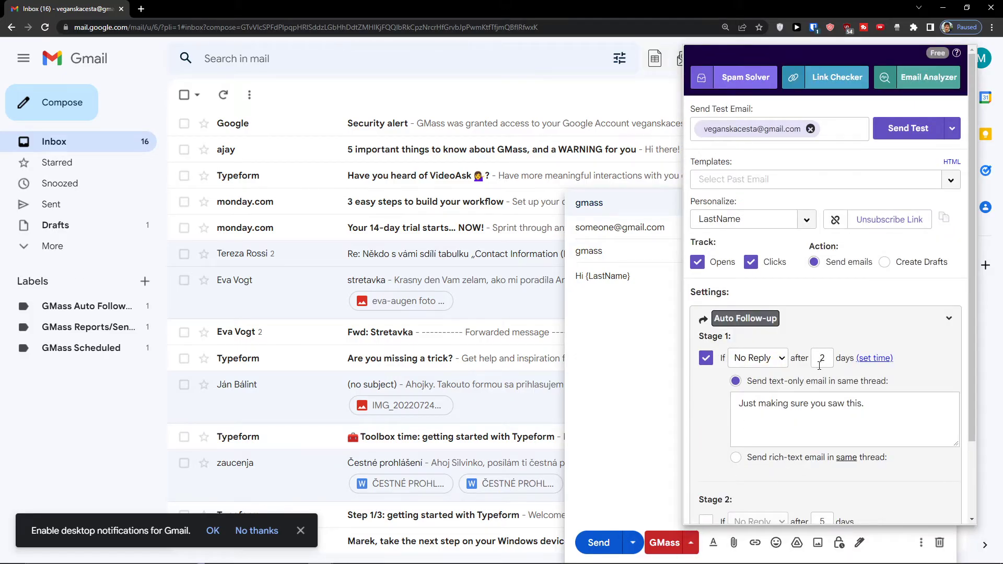
left_click_drag(884, 401, 694, 405)
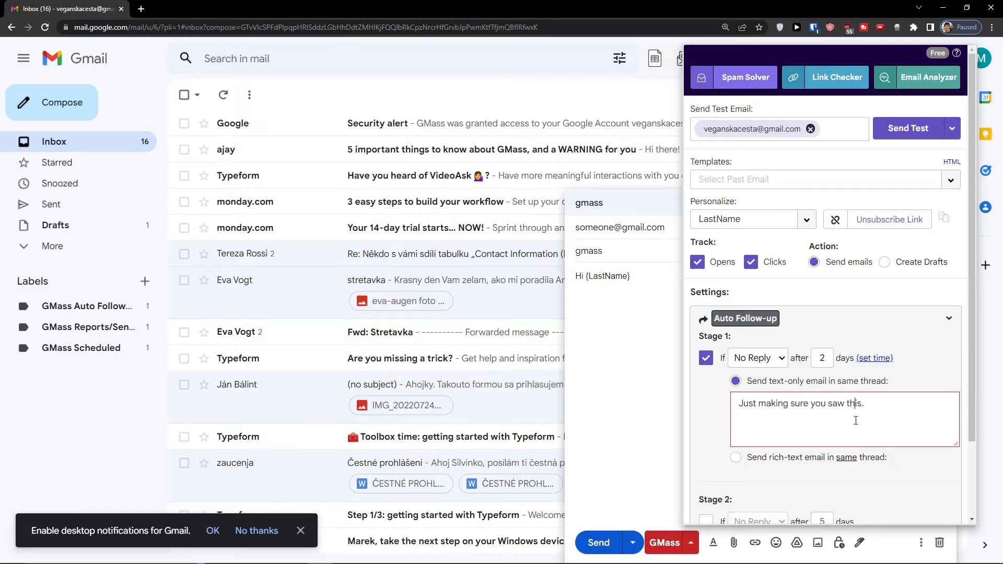
left_click(682, 410)
left_click(691, 543)
left_click(704, 357)
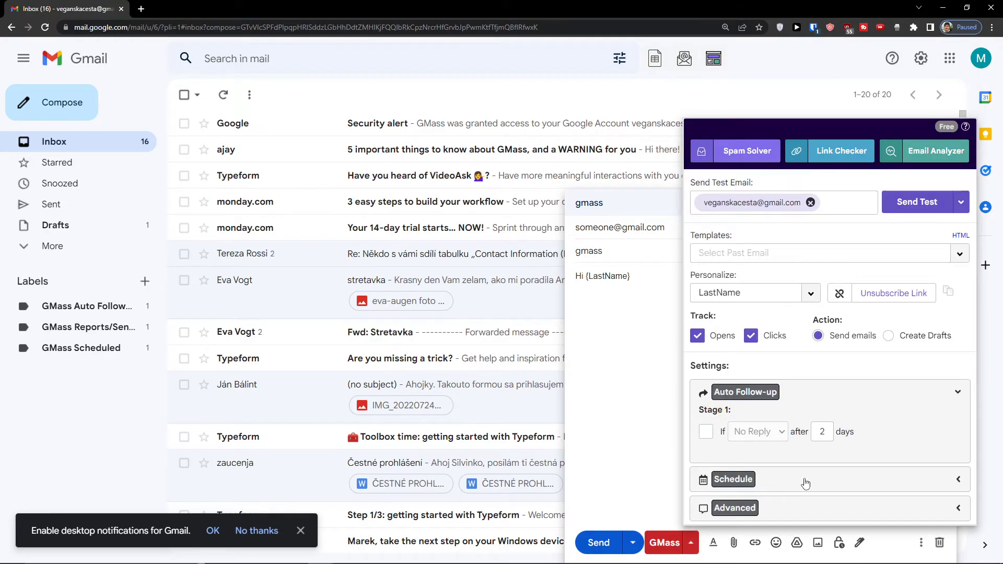
- Expand the Schedule settings, try the send time In 3 hours, and return it to Now
left_click(958, 479)
scroll(860, 464, "down", 2)
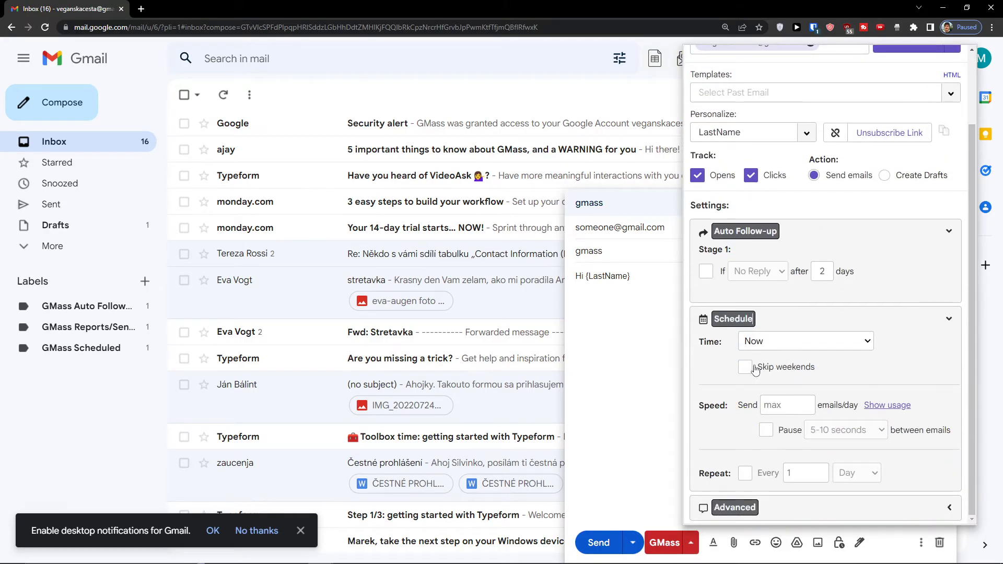
left_click(821, 344)
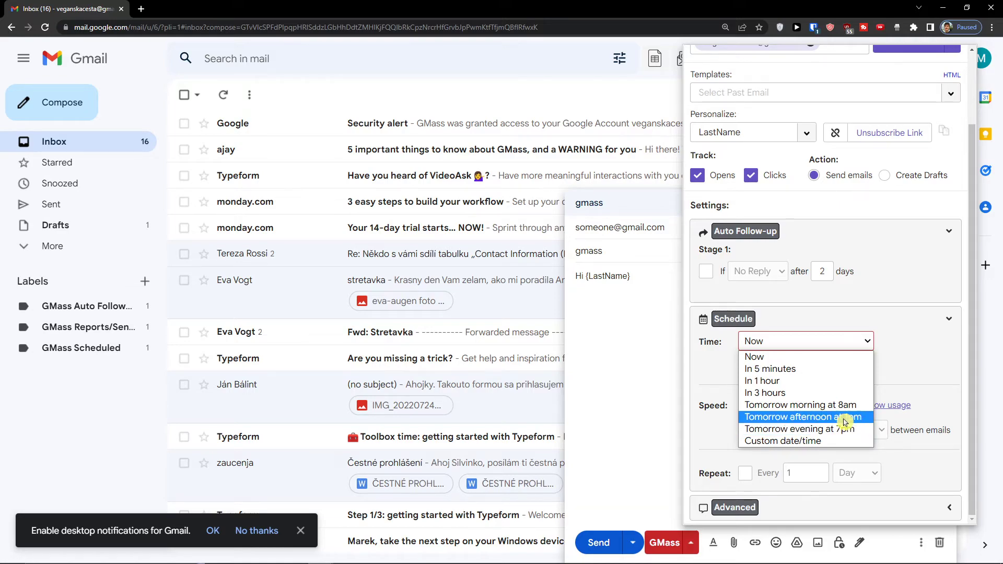
left_click(815, 393)
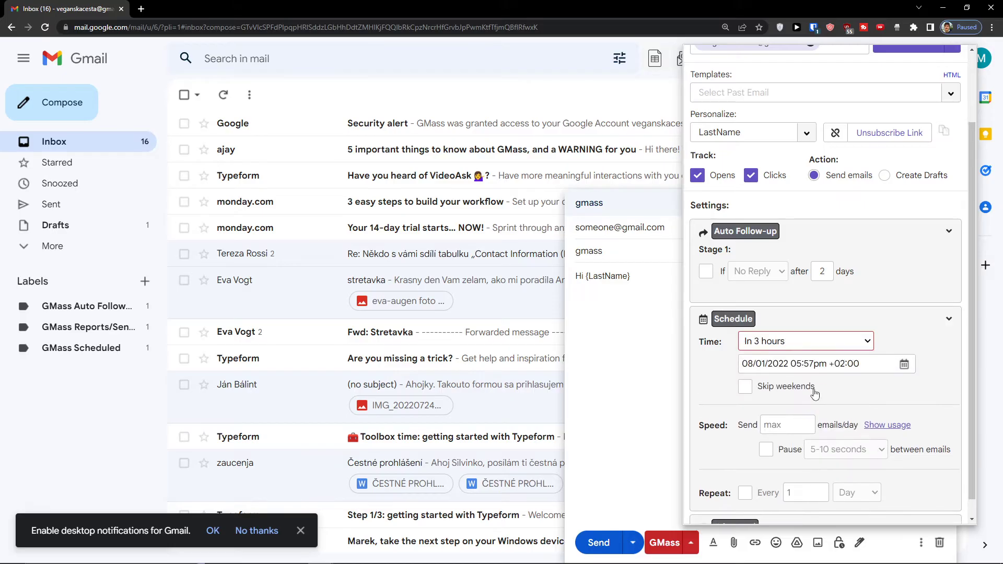
left_click(779, 346)
left_click(786, 355)
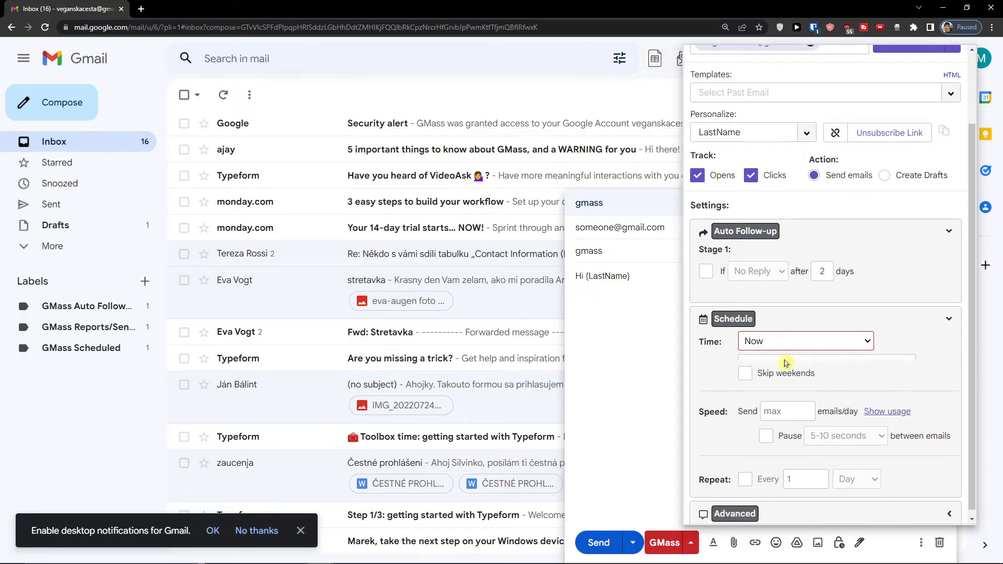
- Limit the sending speed to 10 emails per day and enable a pause of 1-5 minutes between emails
left_click(783, 398)
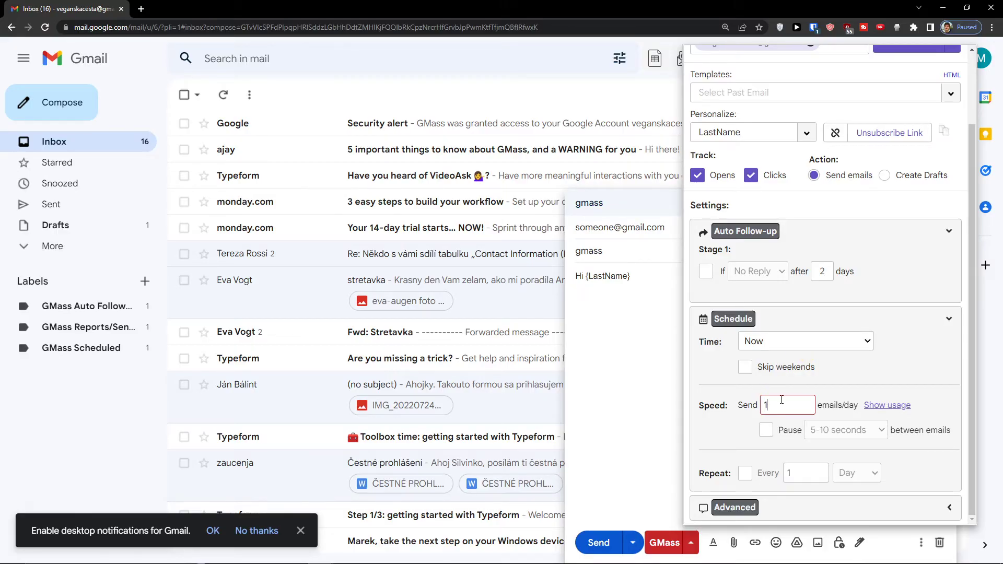
left_click(766, 430)
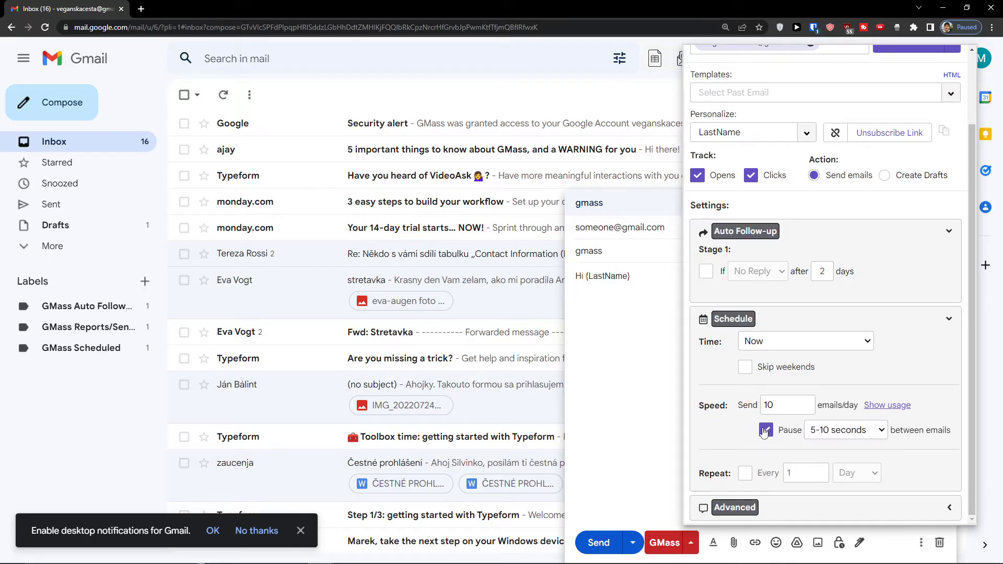
left_click(843, 430)
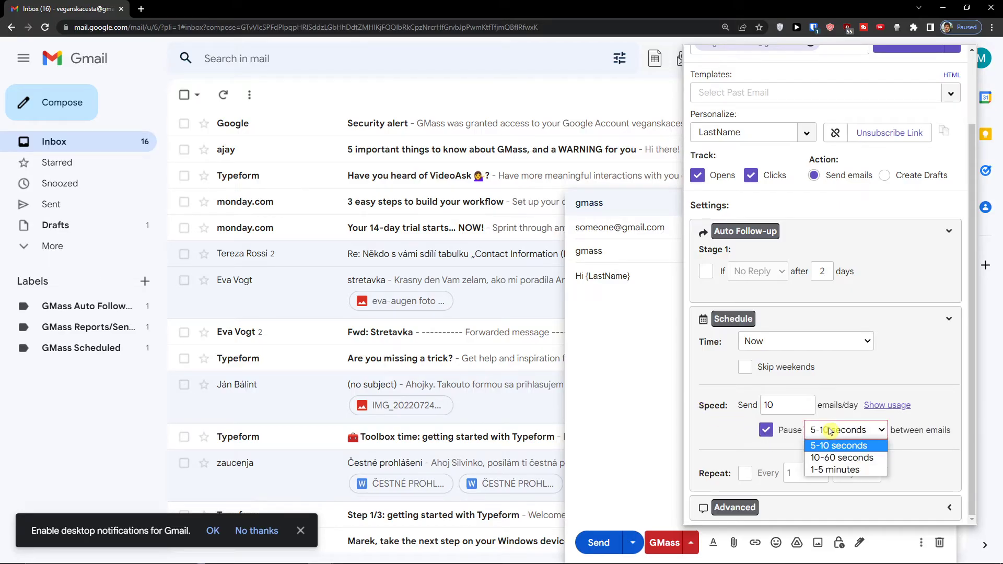
left_click(841, 470)
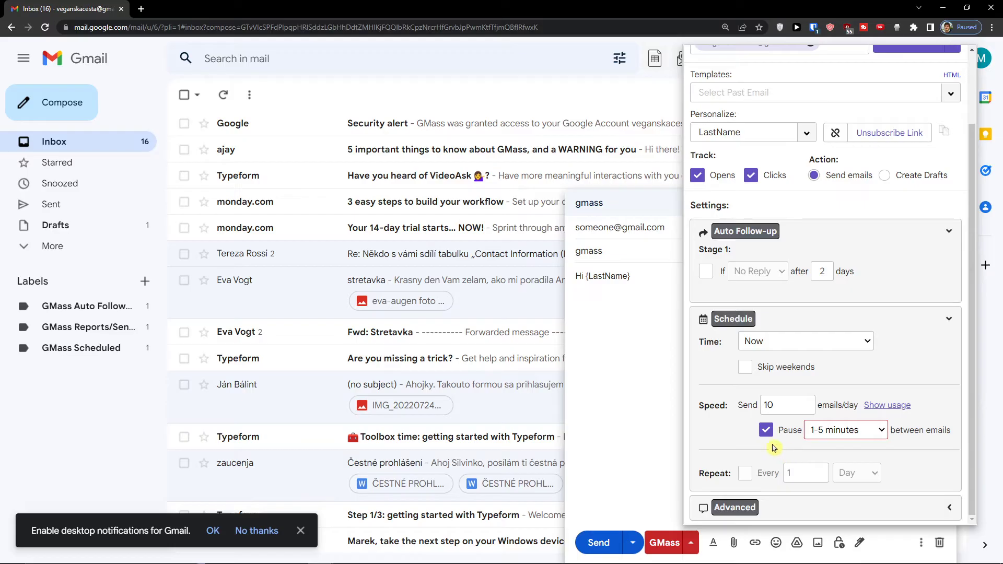
- Reduce the sending speed to 5 emails per day and keep the 1-5 minutes pause between emails
left_click(799, 401)
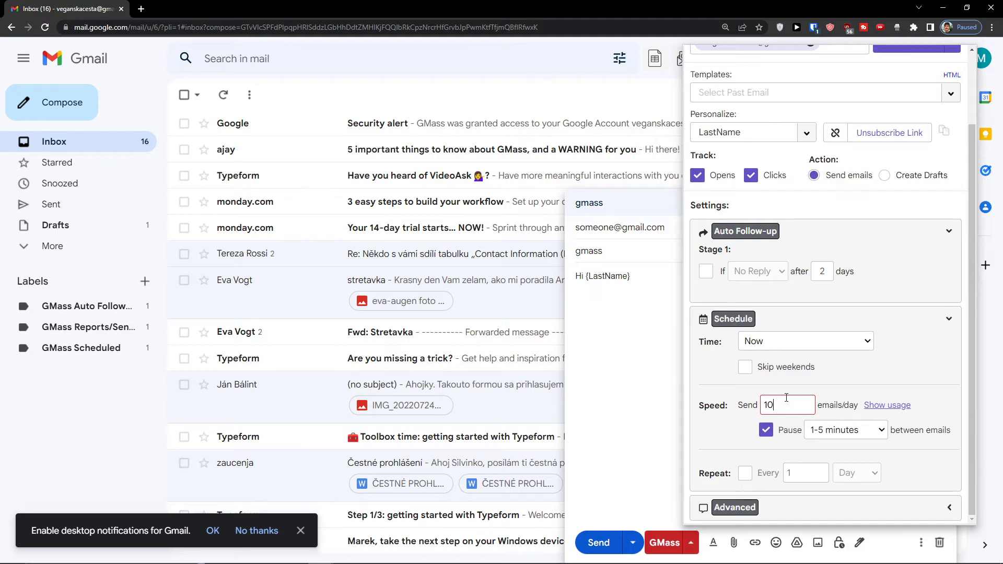
scroll(820, 506, "up", 2)
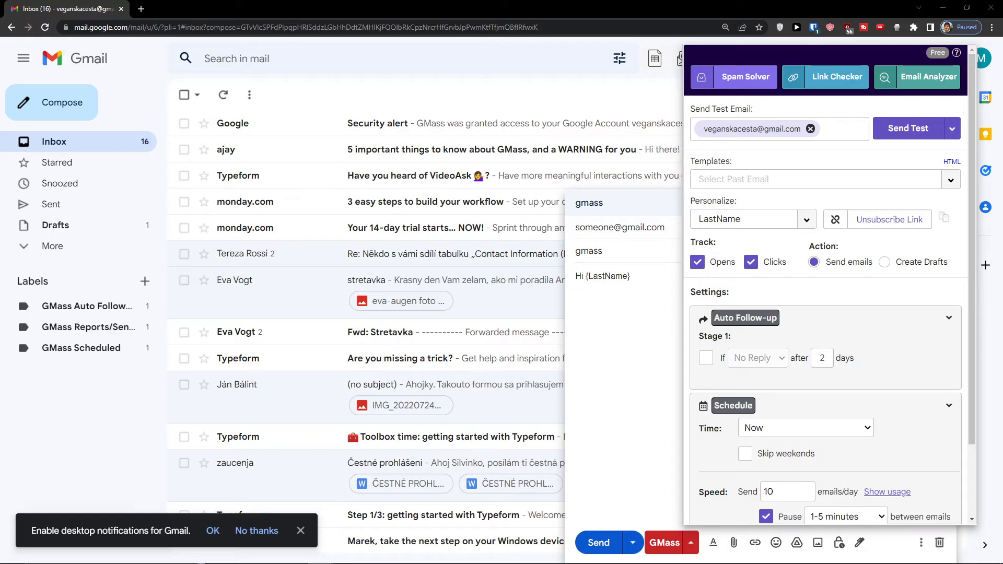
scroll(882, 335, "down", 2)
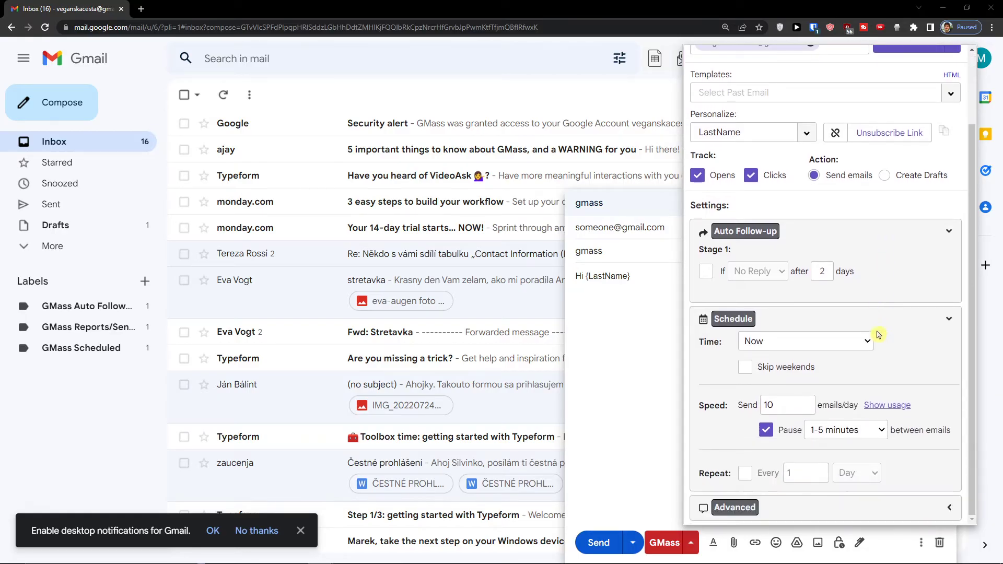
double_click(798, 409)
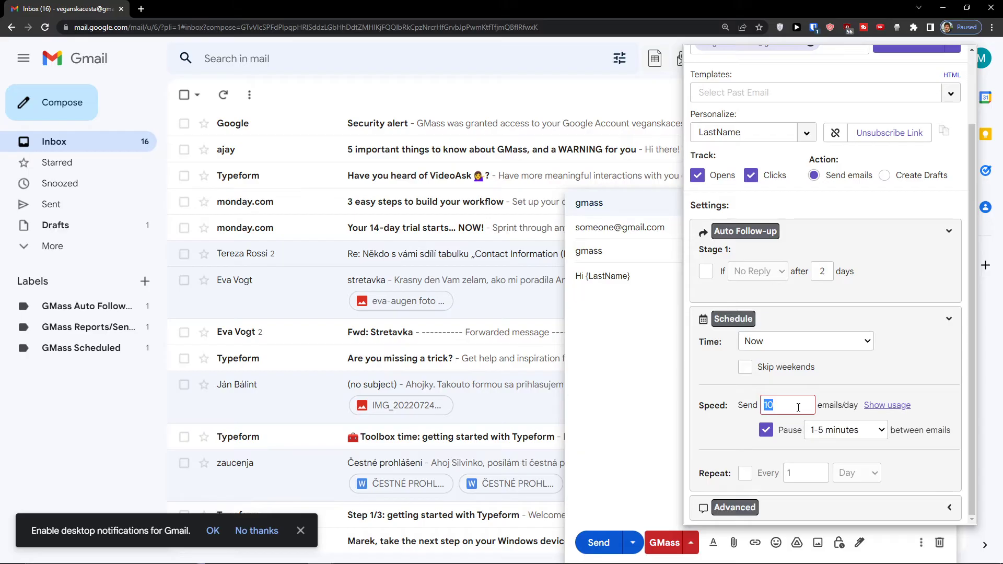
type("5")
left_click(839, 431)
left_click(841, 433)
left_click(840, 432)
left_click(841, 431)
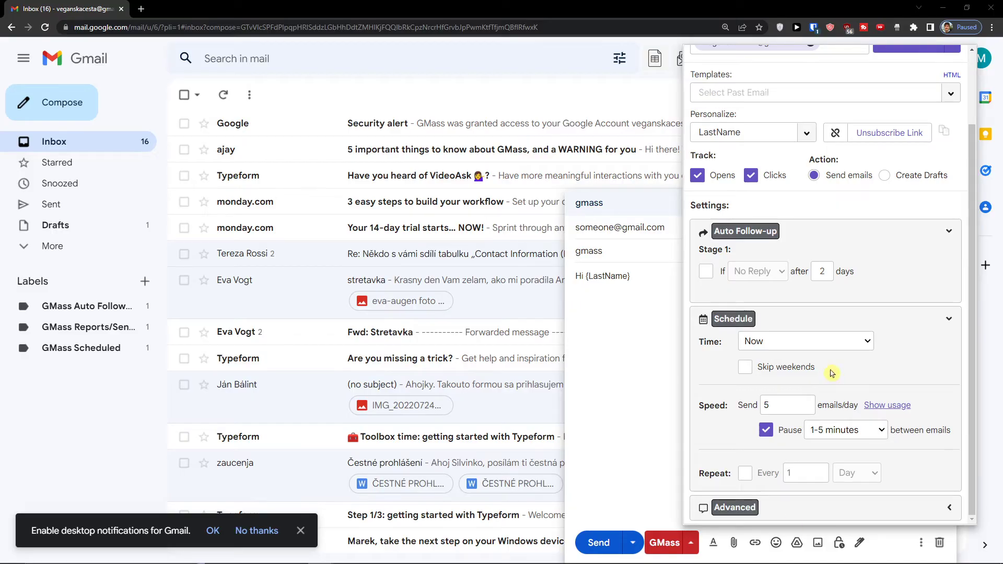
- Turn on the campaign's Repeat option, look through its interval units, and turn Repeat back off
scroll(807, 379, "up", 2)
scroll(800, 386, "down", 2)
left_click(747, 475)
left_click(855, 475)
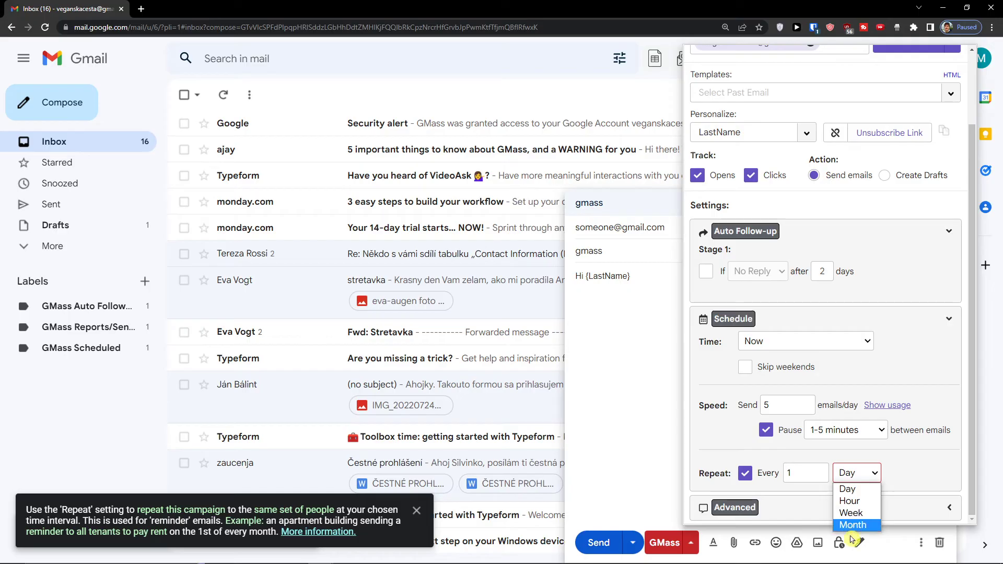
left_click(745, 473)
- Expand the Advanced campaign settings and set the Reply-To address to None
scroll(739, 417, "up", 3)
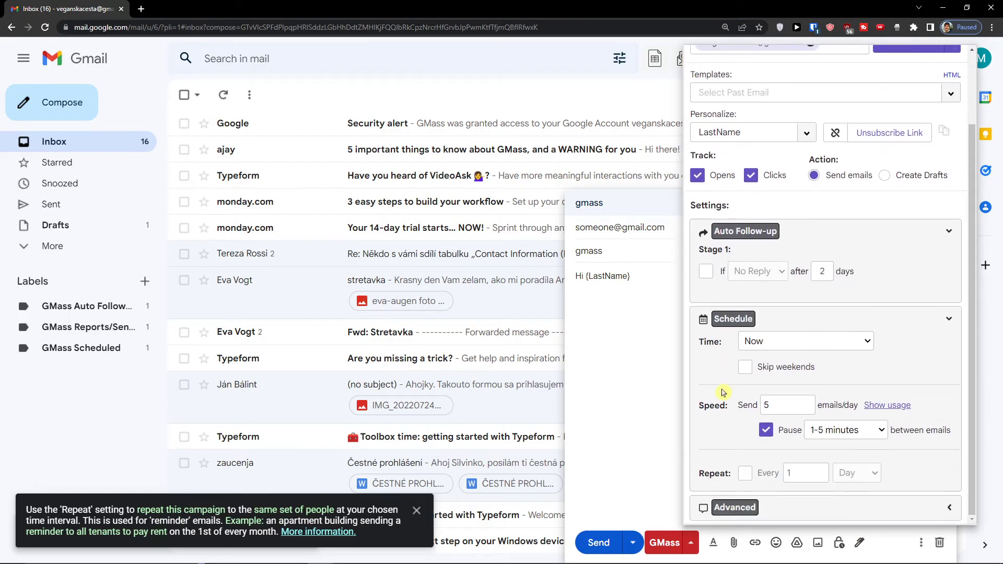
scroll(711, 314, "down", 2)
scroll(820, 339, "up", 2)
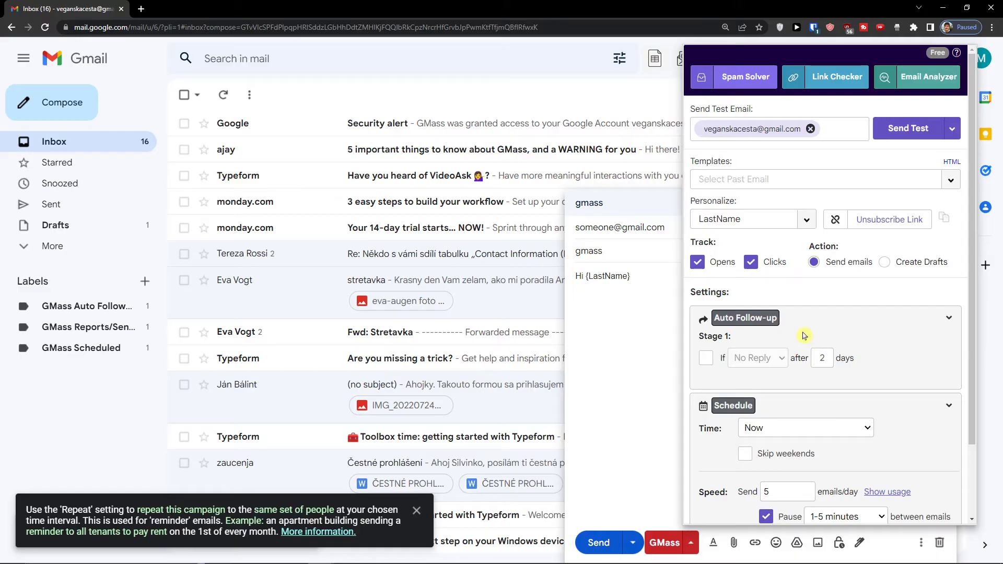
scroll(804, 335, "down", 2)
scroll(940, 523, "down", 6)
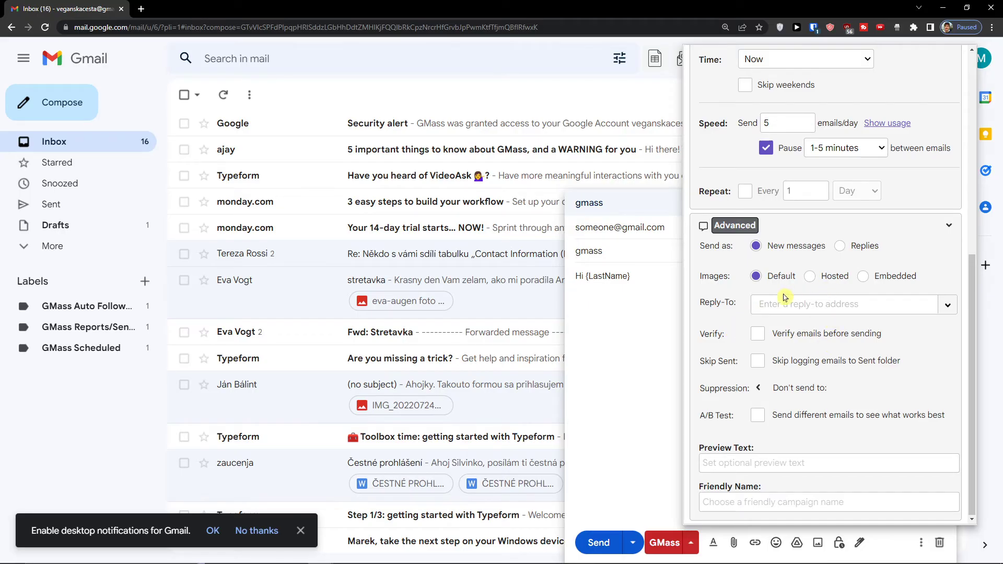
left_click(776, 306)
left_click(783, 348)
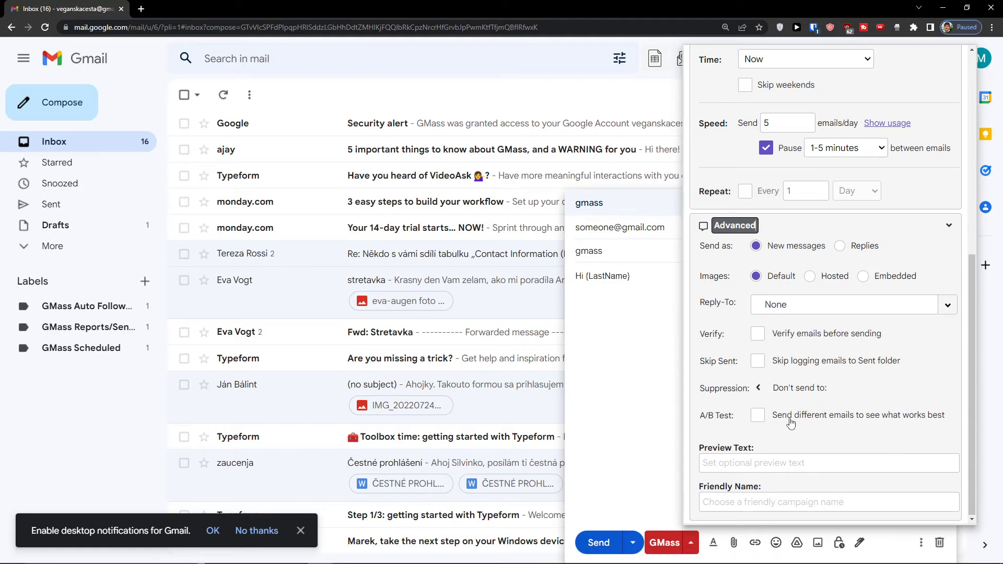
left_click(575, 559)
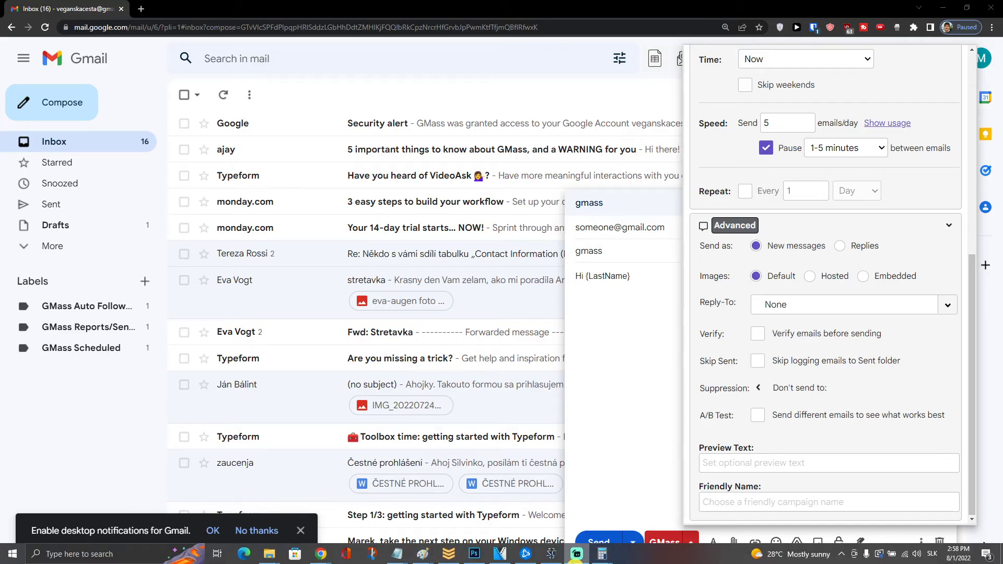
- Leave the preview text empty and enter yess as the campaign's friendly name
left_click(733, 467)
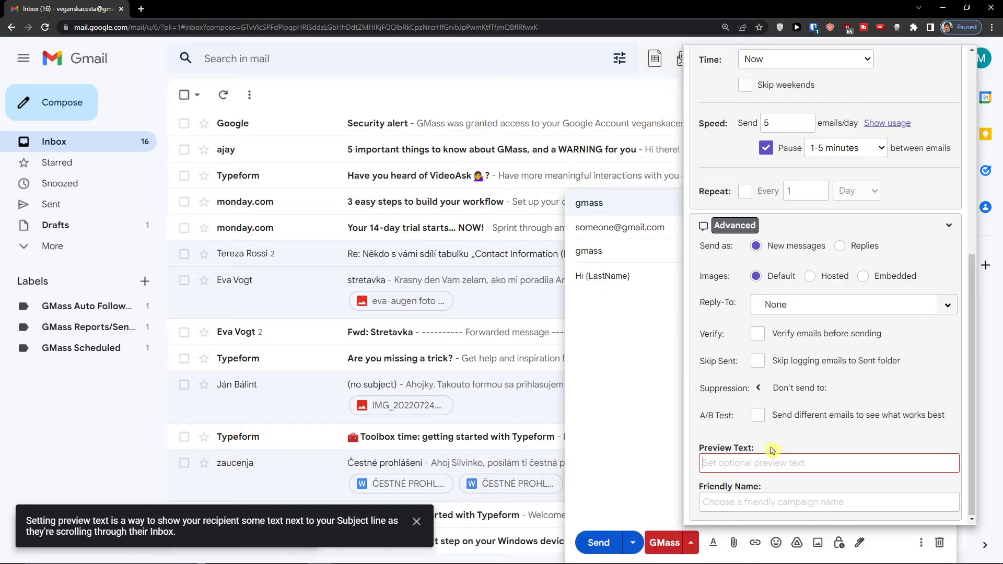
left_click(763, 499)
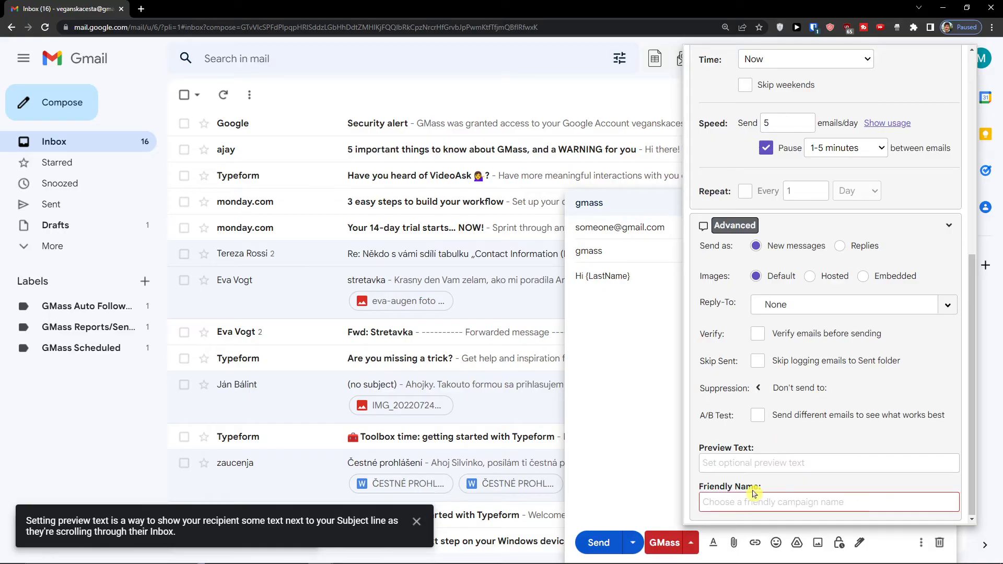
type("Tes")
key("BackSpace")
key("BackSpace")
key("BackSpace")
type("yess")
- Send a test email of the campaign to the preset test address
scroll(754, 494, "up", 7)
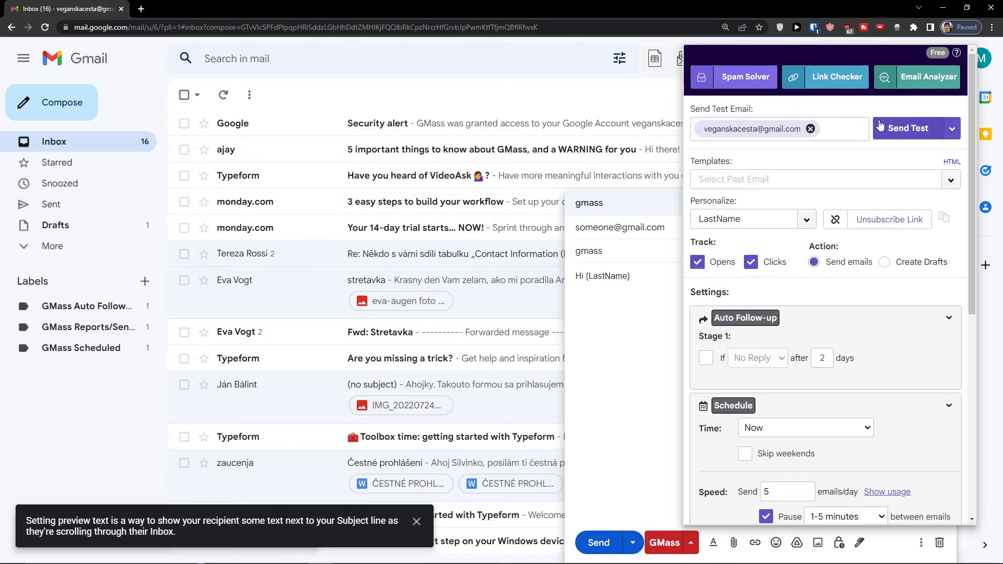
left_click(901, 133)
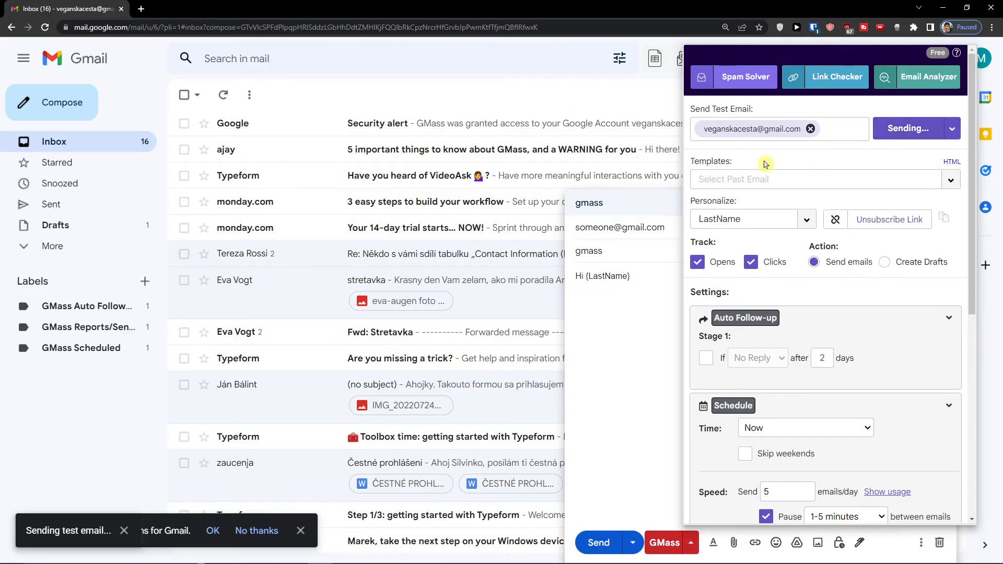
- Run the Spam Solver on the message, return to the inbox, and open and close the Link Checker
left_click(751, 79)
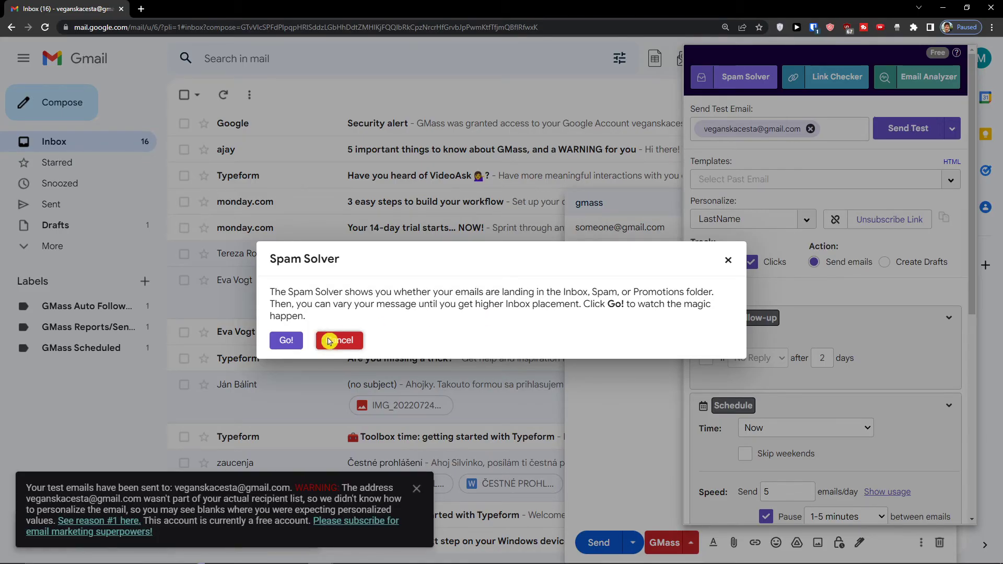
left_click(286, 340)
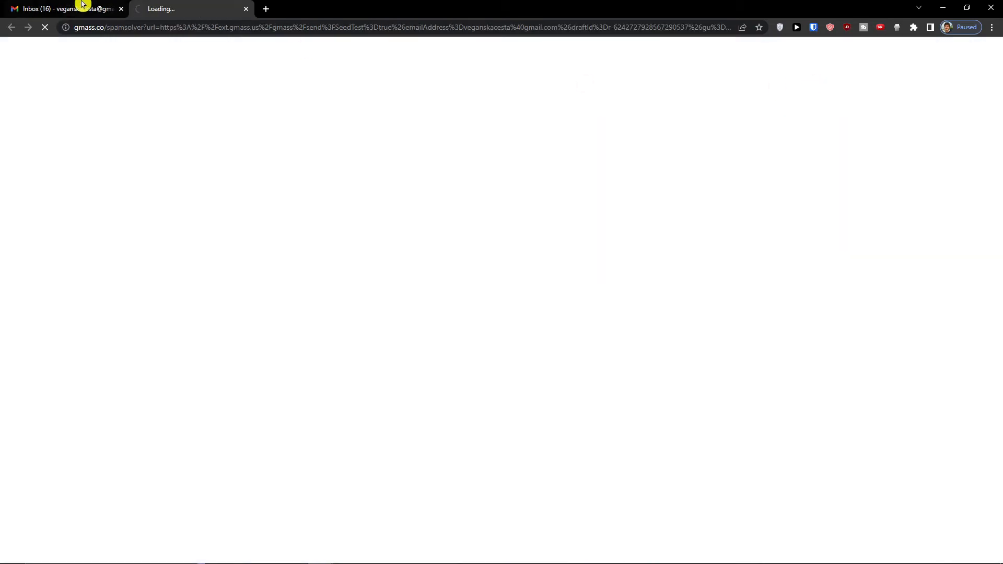
left_click(78, 7)
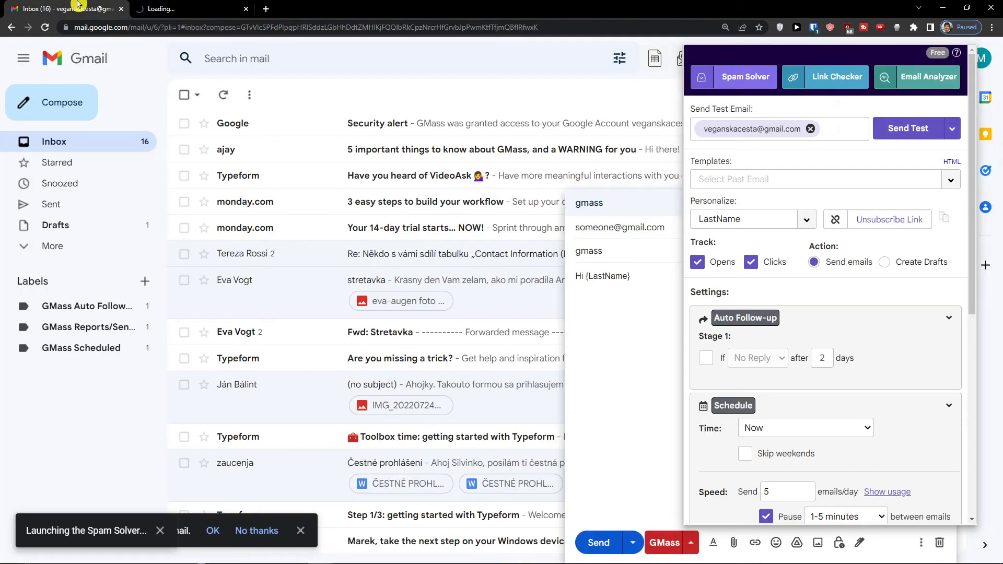
left_click(837, 77)
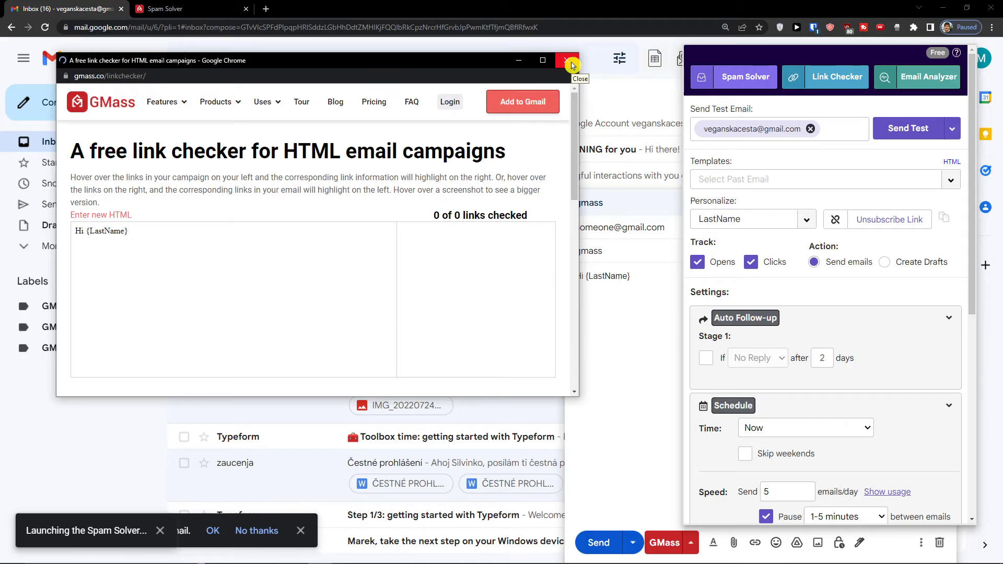
left_click(571, 65)
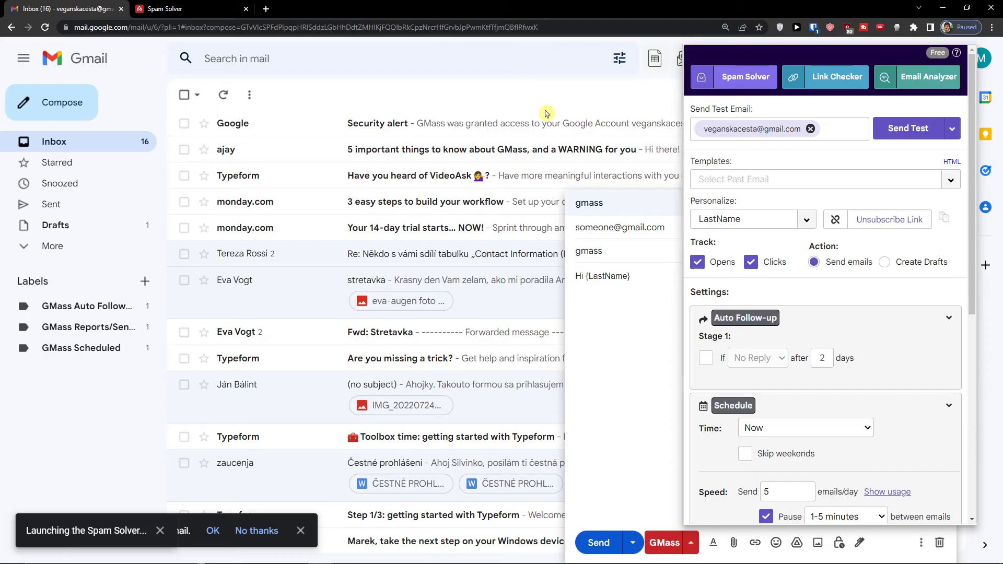
- Run the Email Analyzer on the campaign message, review its SMTP log and header report, and close the report
left_click(916, 89)
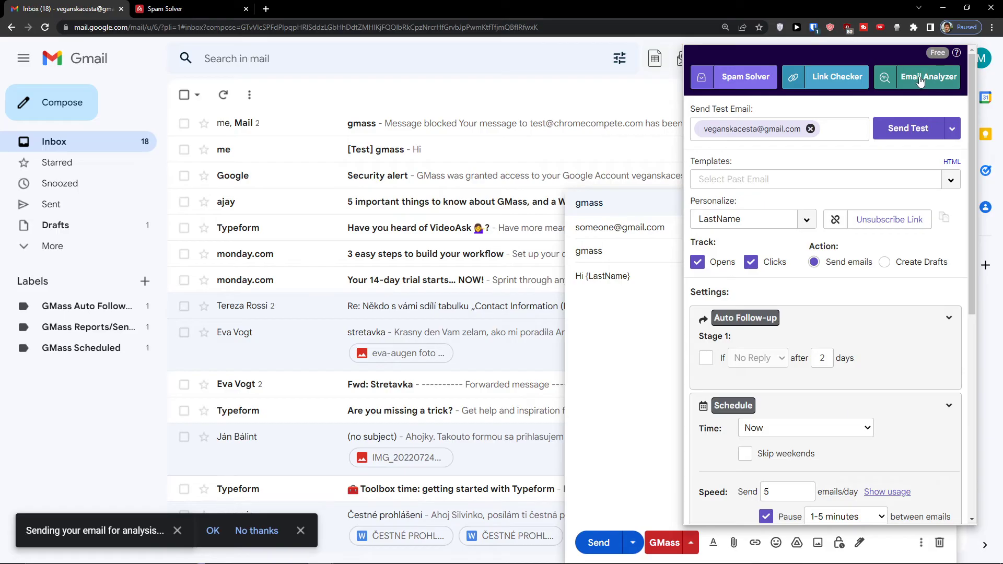
scroll(781, 253, "down", 2)
scroll(784, 314, "up", 2)
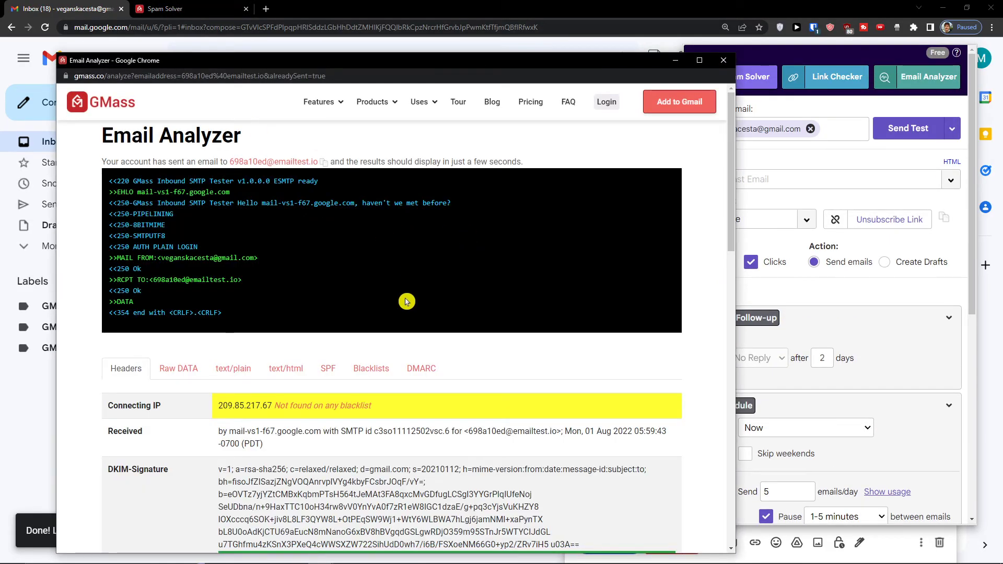
scroll(396, 300, "down", 3)
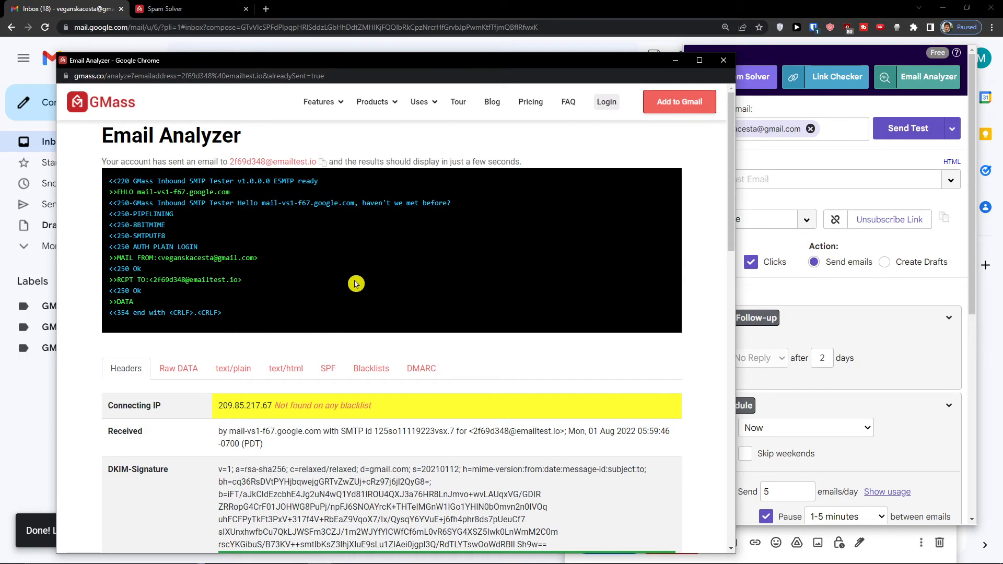
scroll(353, 286, "down", 4)
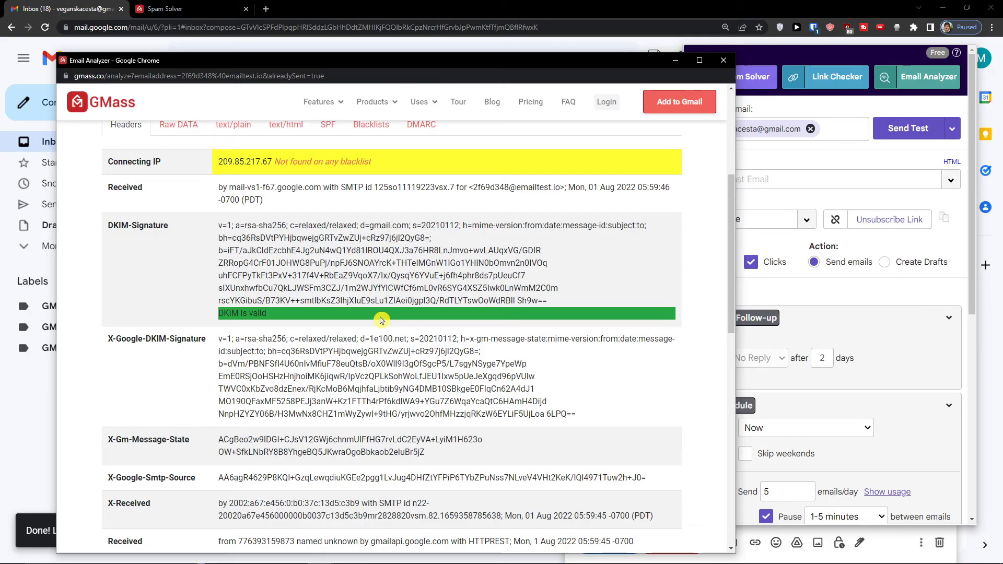
scroll(381, 320, "down", 5)
scroll(377, 317, "up", 5)
scroll(378, 317, "up", 5)
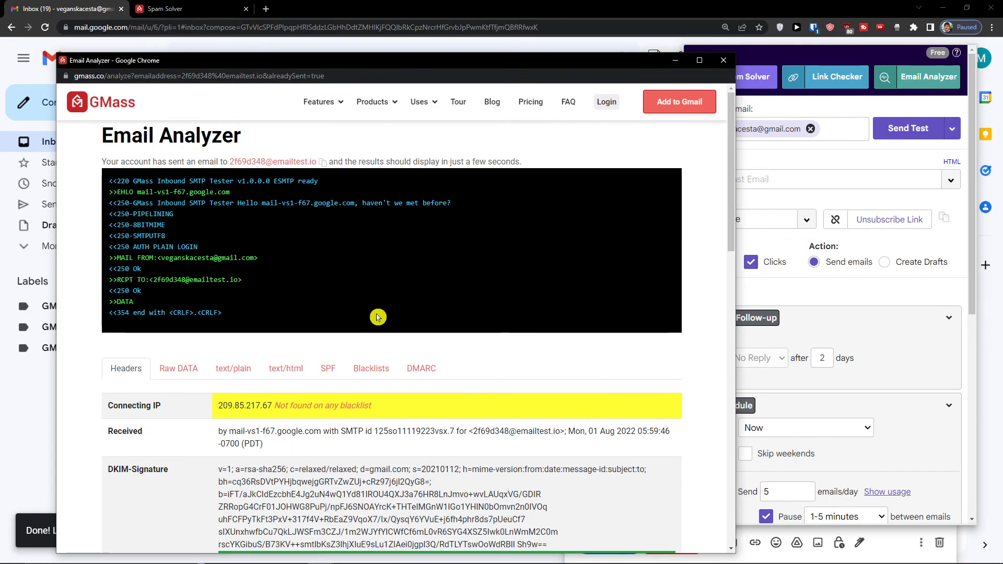
left_click(724, 61)
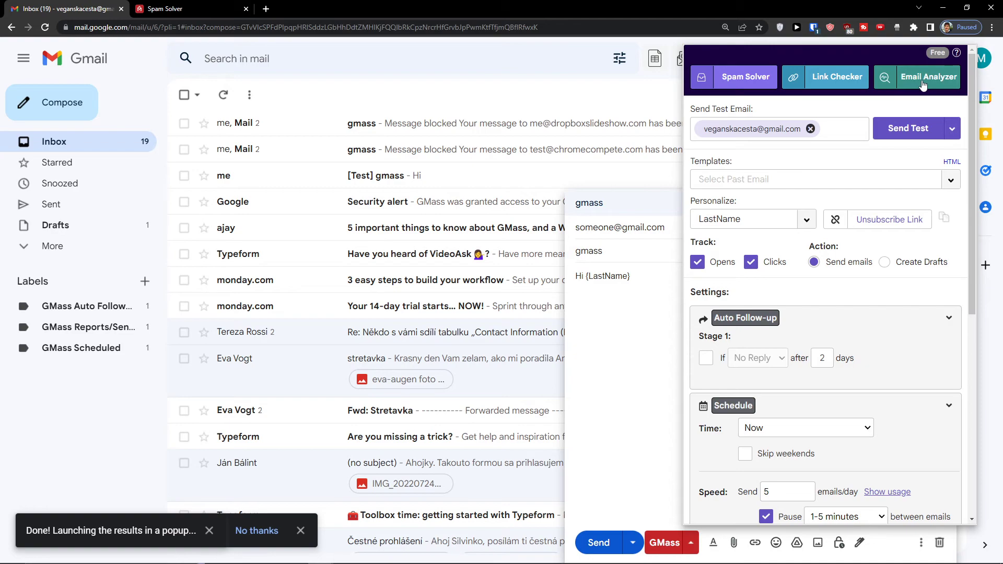
- Review the Spam Solver's placement results, explanation and retest settings, and return to the inbox
left_click(196, 8)
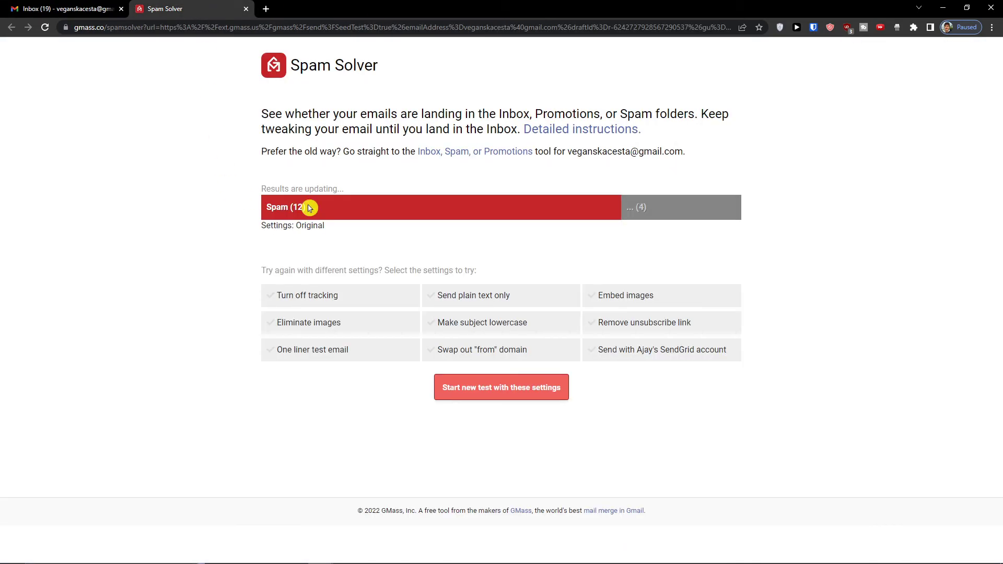
left_click_drag(372, 220, 589, 235)
left_click(499, 419)
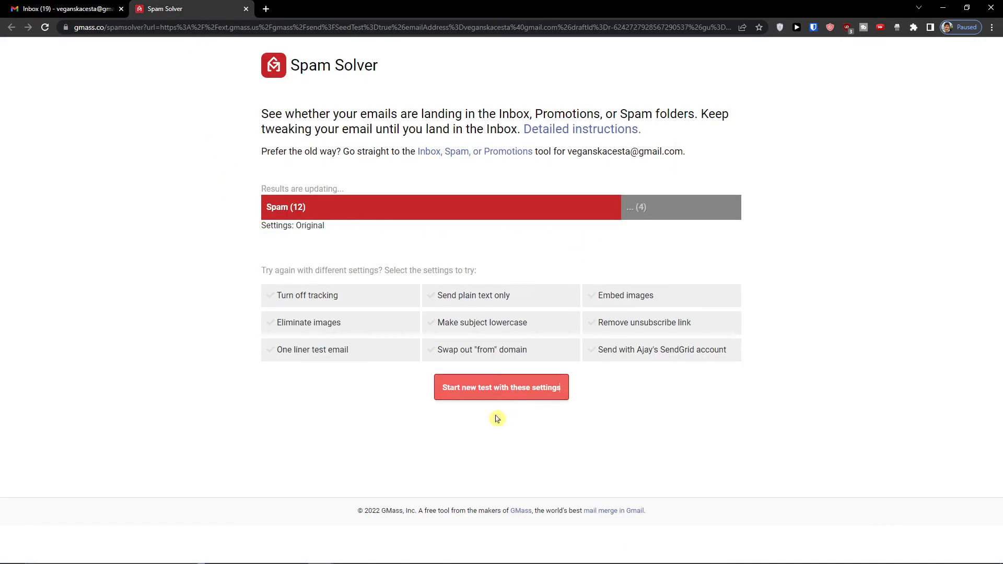
left_click_drag(262, 113, 344, 198)
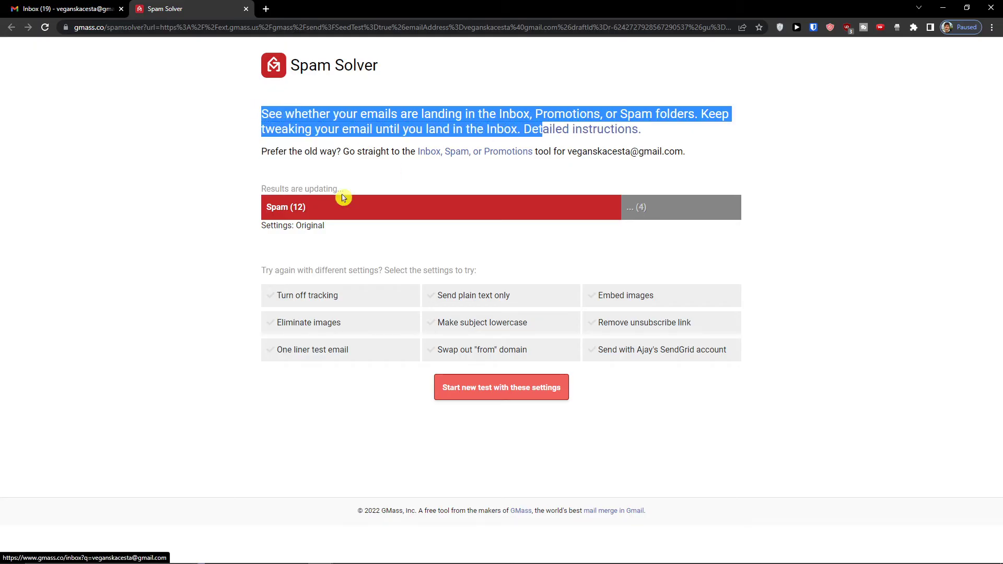
triple_click(303, 227)
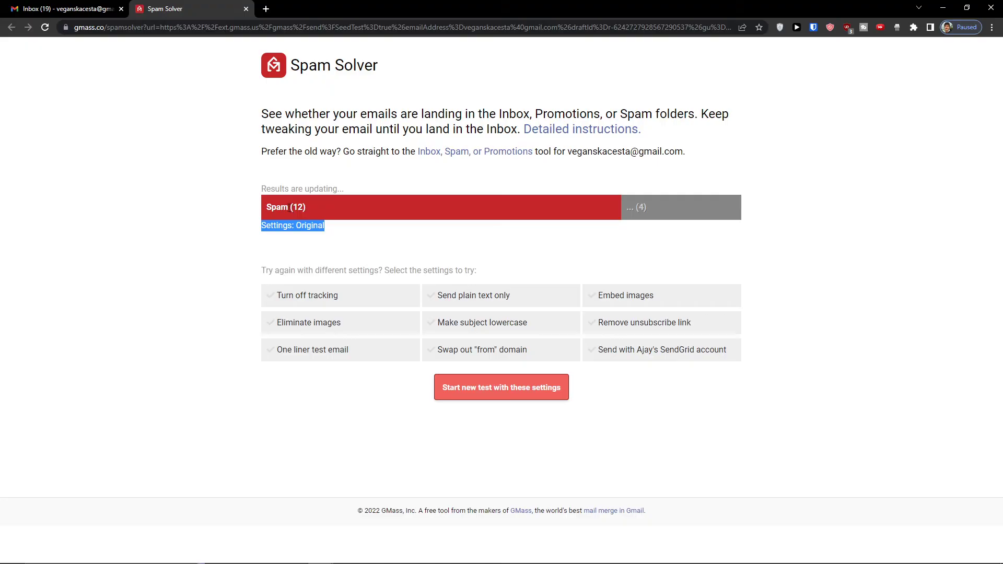
left_click(70, 5)
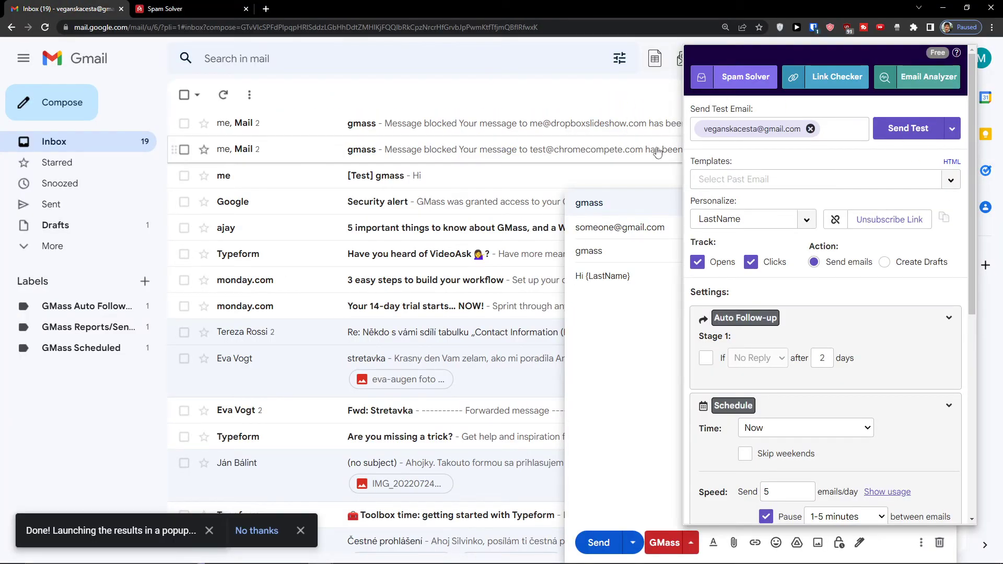
- Collapse the GMass settings, read the blocked-message notice for the second gmass email, and return to the inbox
left_click(690, 544)
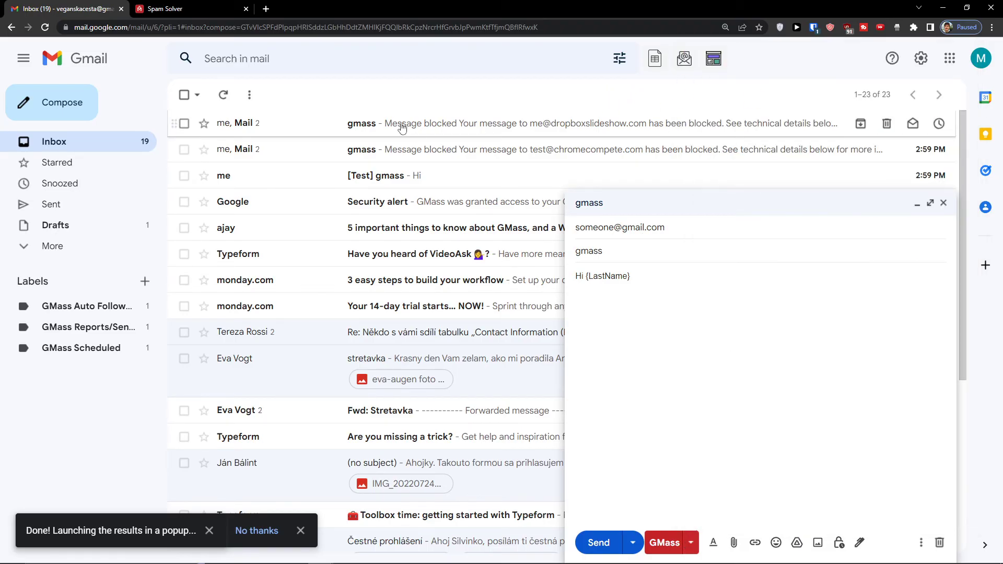
left_click(422, 148)
left_click(379, 184)
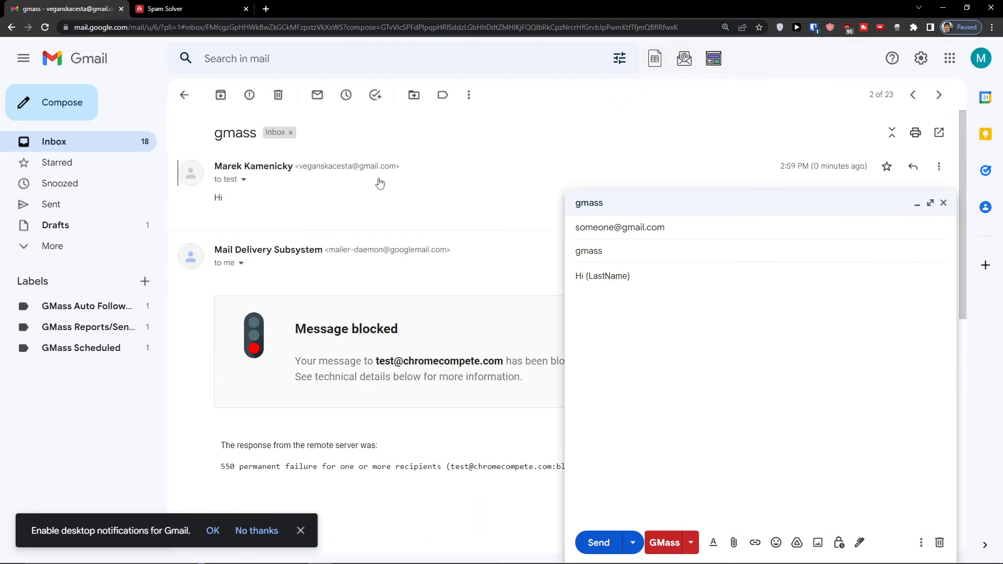
scroll(386, 264, "down", 10)
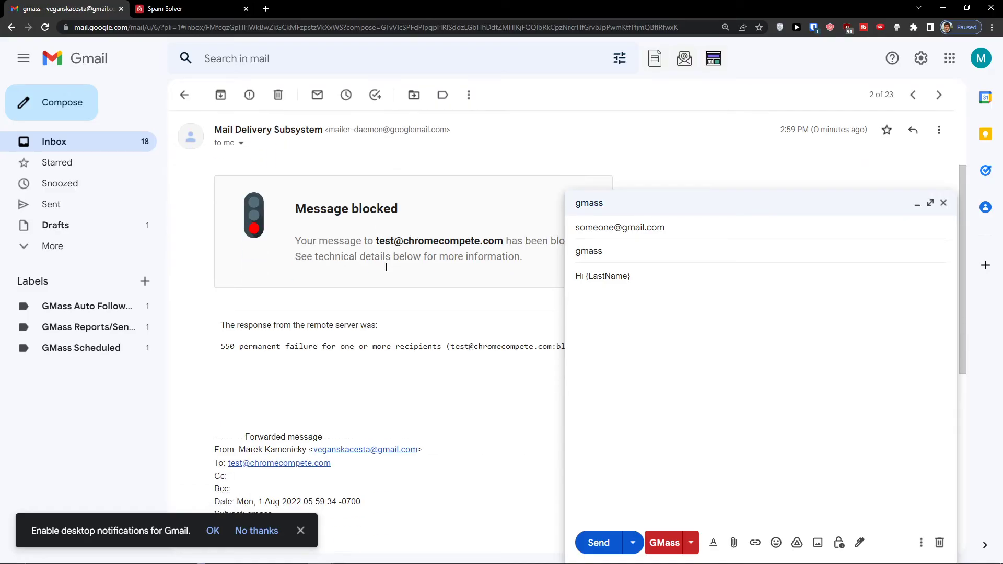
scroll(212, 220, "up", 10)
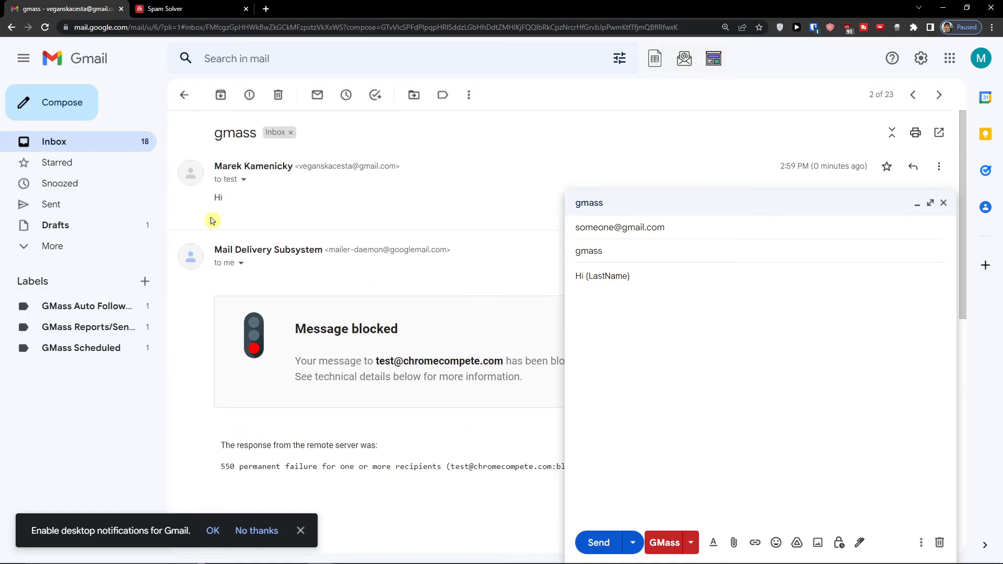
left_click(129, 149)
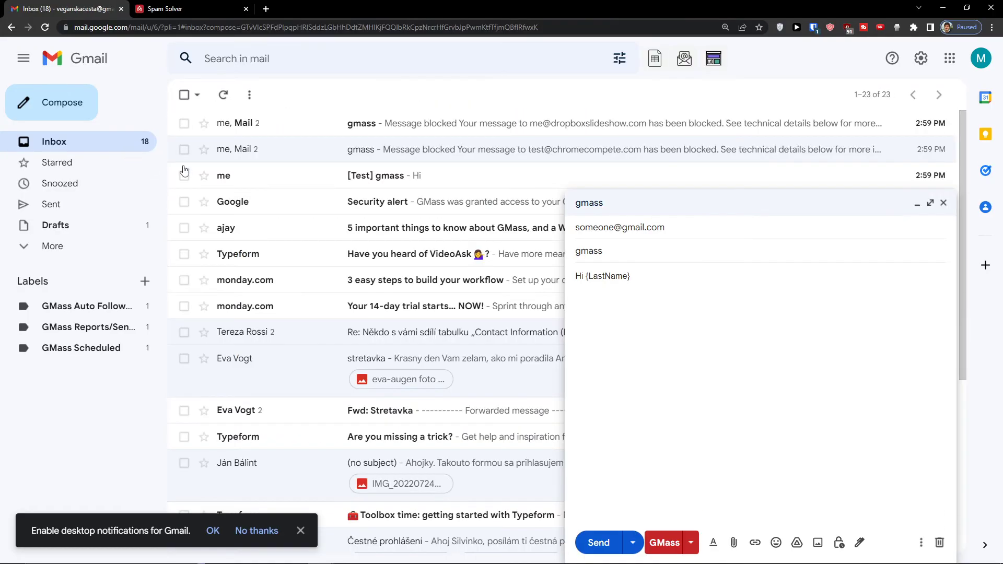
- Close the campaign draft, and open and dismiss the Google Sheets email list connection
left_click(943, 203)
left_click(656, 59)
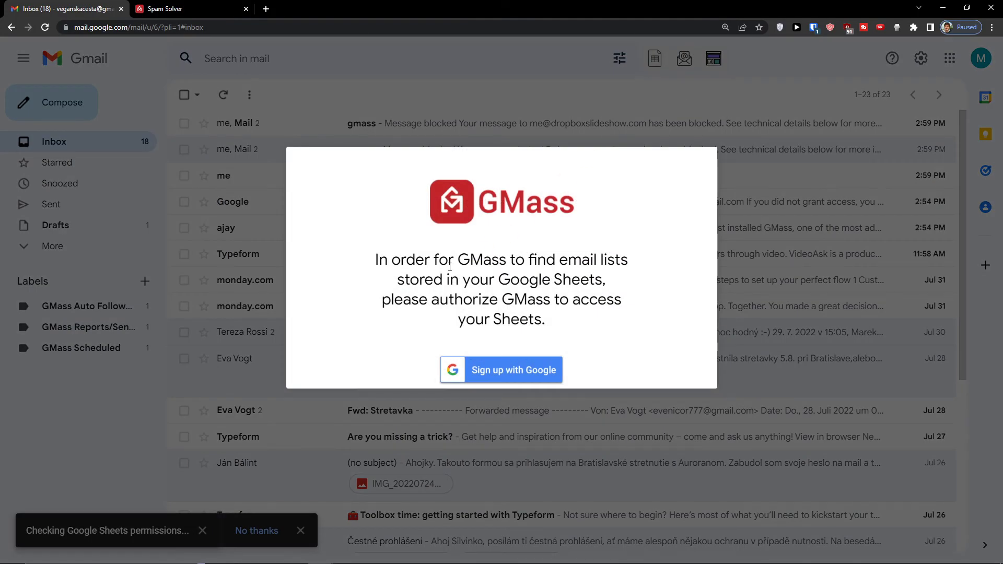
left_click(850, 349)
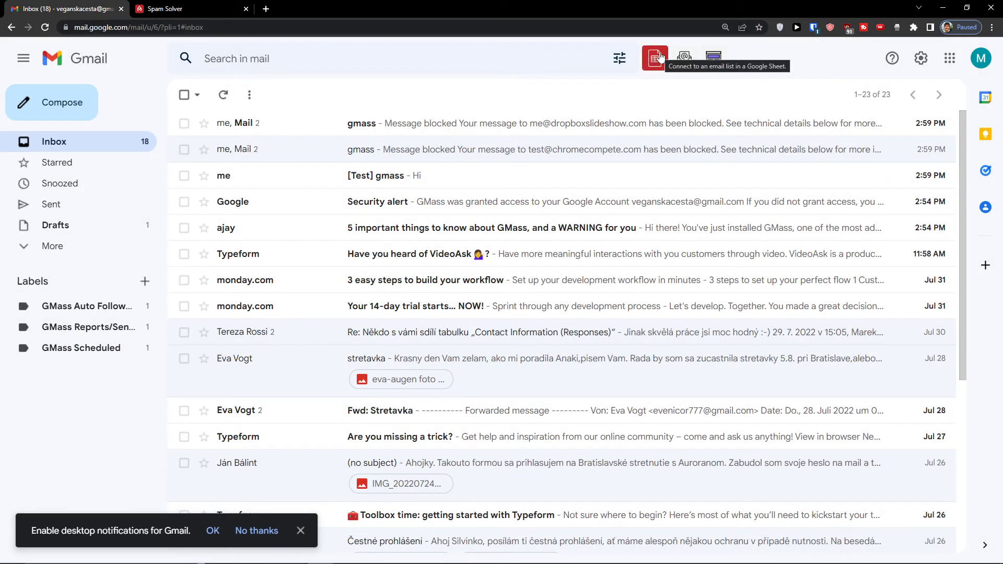
- Compose a manual follow-up to the 16-email gmass campaign for the Replied recipients, and close the resulting draft
left_click(683, 59)
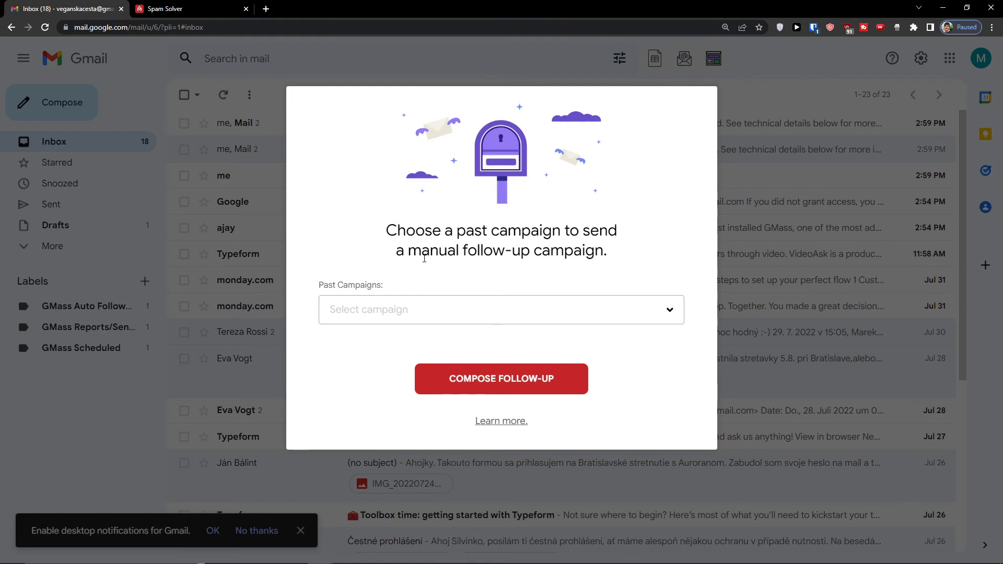
left_click(491, 311)
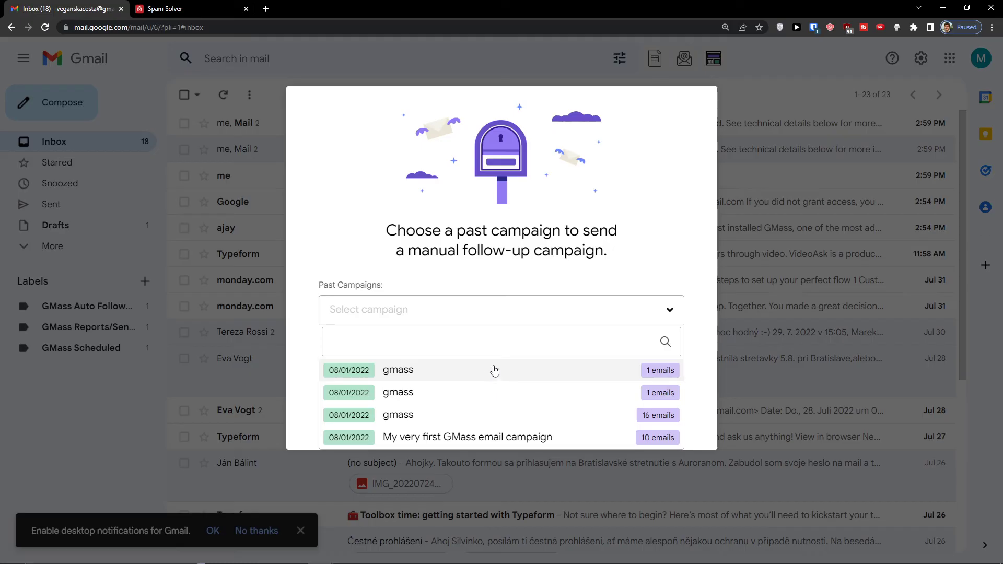
left_click(456, 418)
left_click(387, 347)
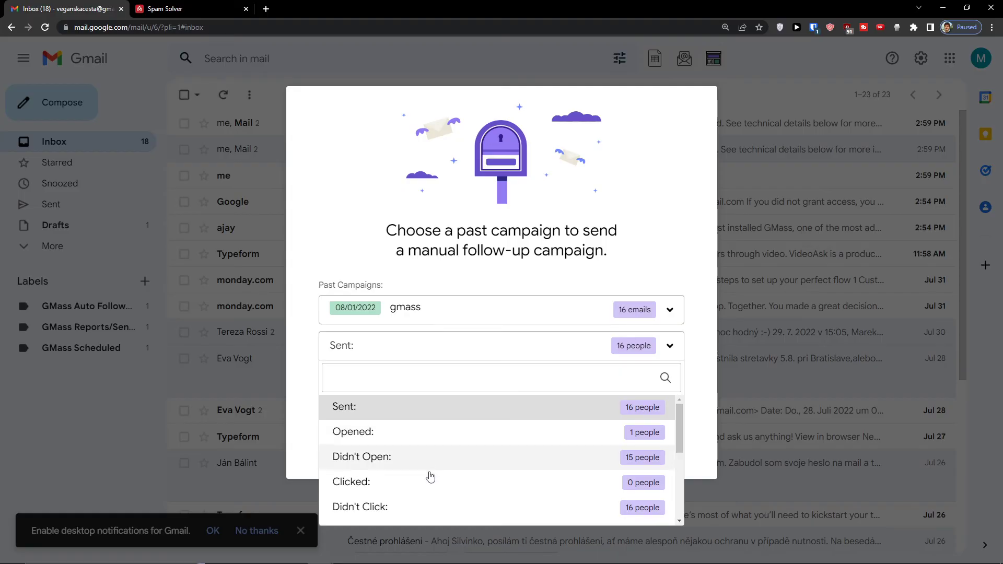
scroll(428, 475, "down", 3)
scroll(459, 475, "up", 3)
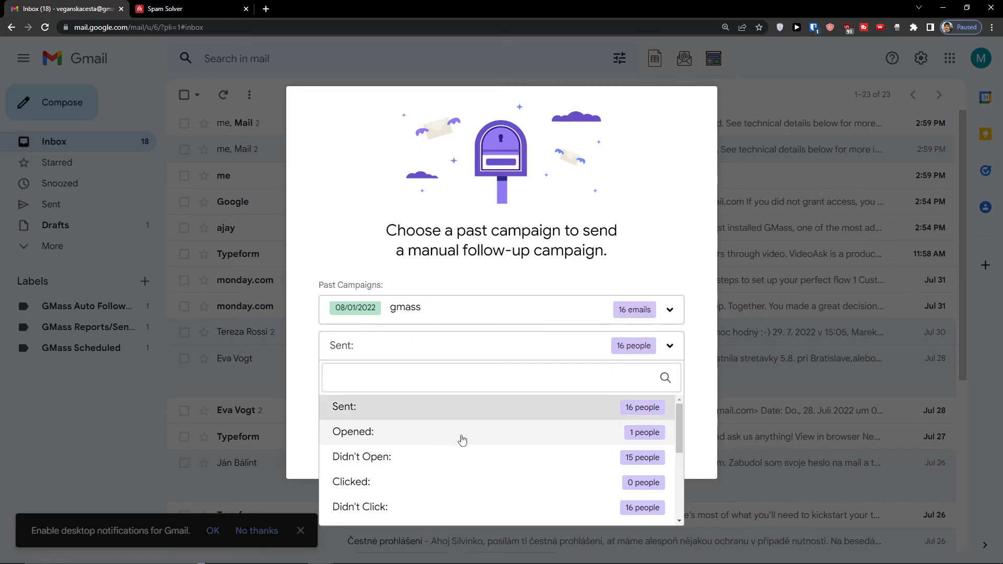
scroll(468, 428, "down", 3)
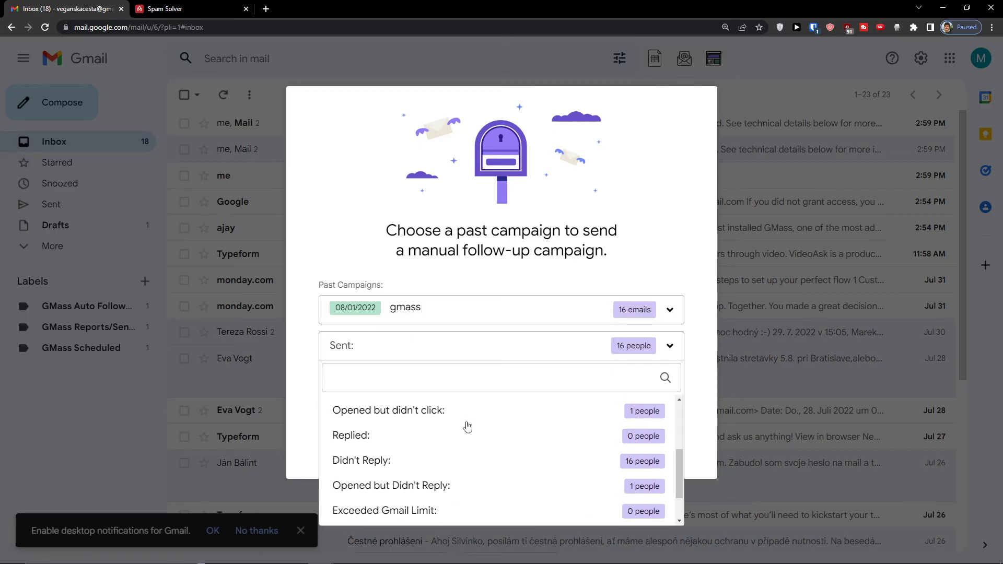
left_click(411, 443)
left_click(444, 414)
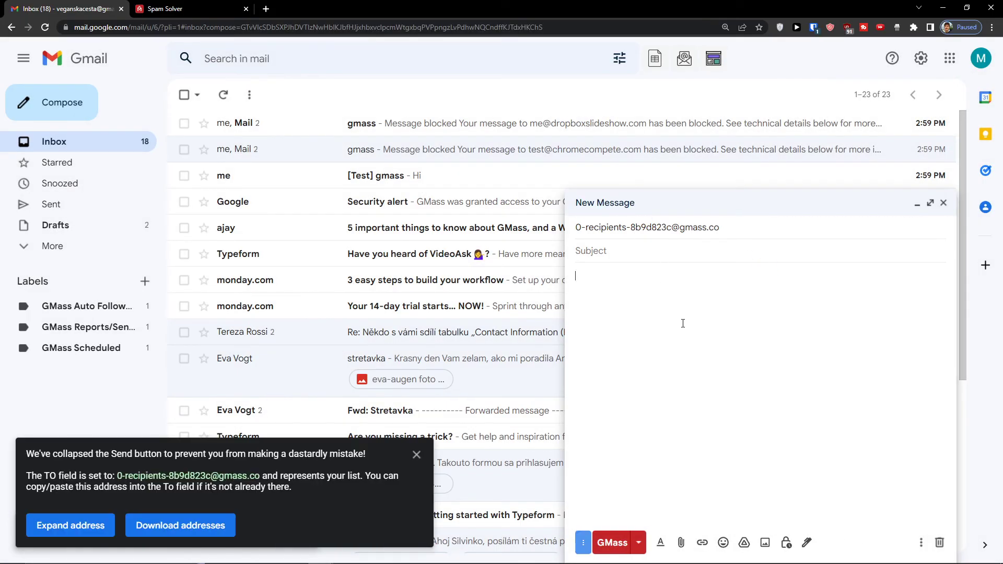
left_click(945, 202)
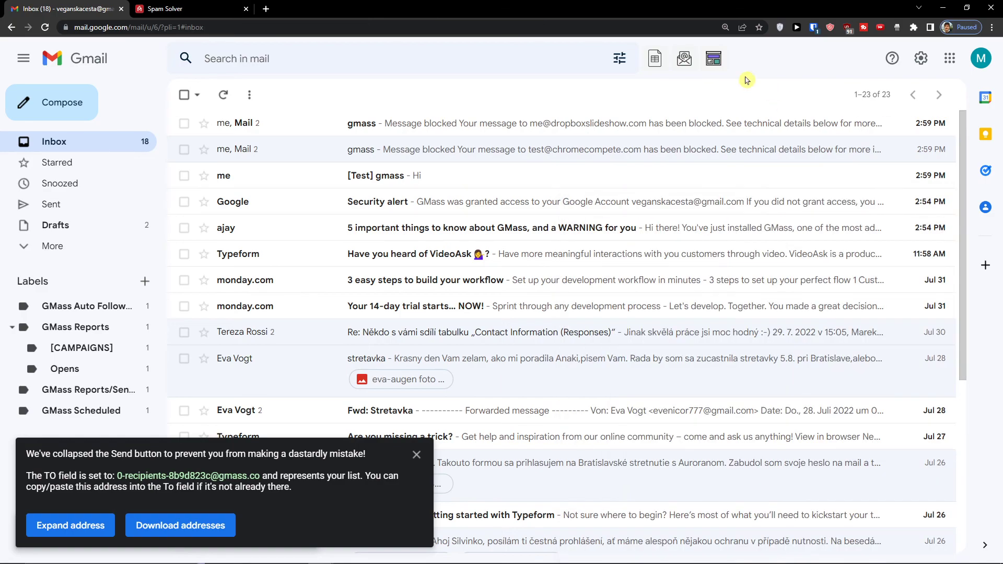
- Open the GMass dashboard, preview the gmass and My very first GMass email campaign messages, and close the dashboard
left_click(713, 59)
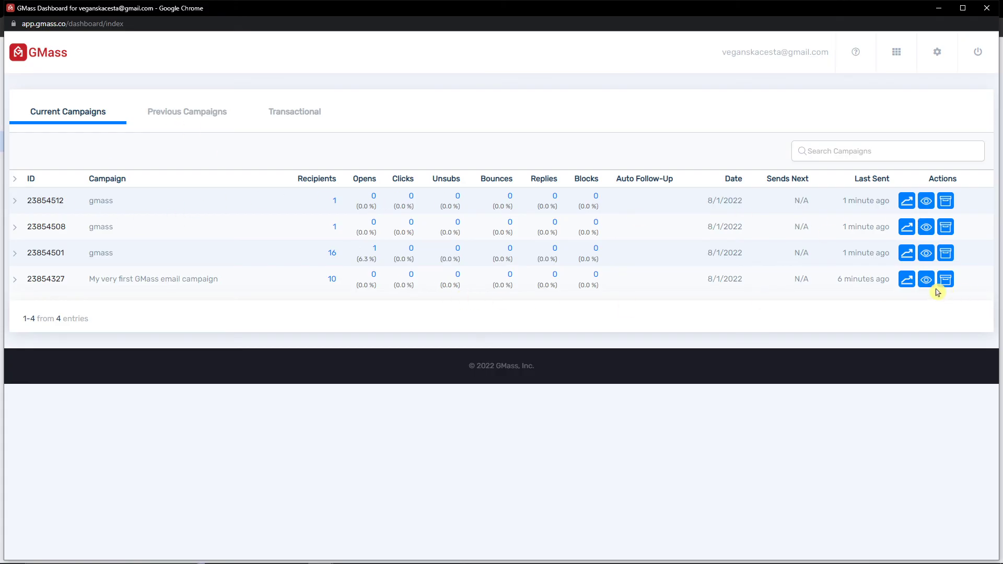
left_click(891, 56)
left_click(926, 205)
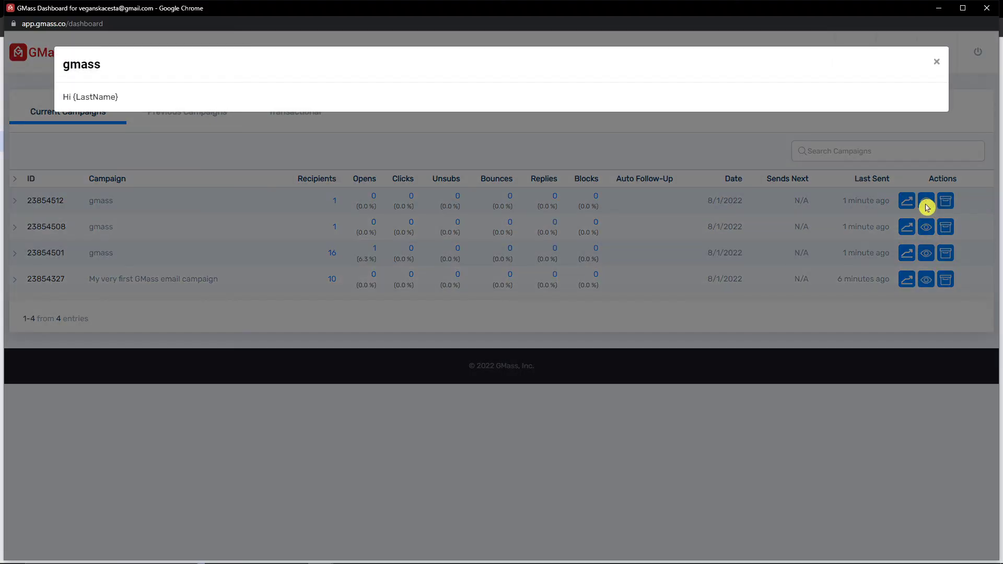
left_click(926, 206)
left_click(925, 253)
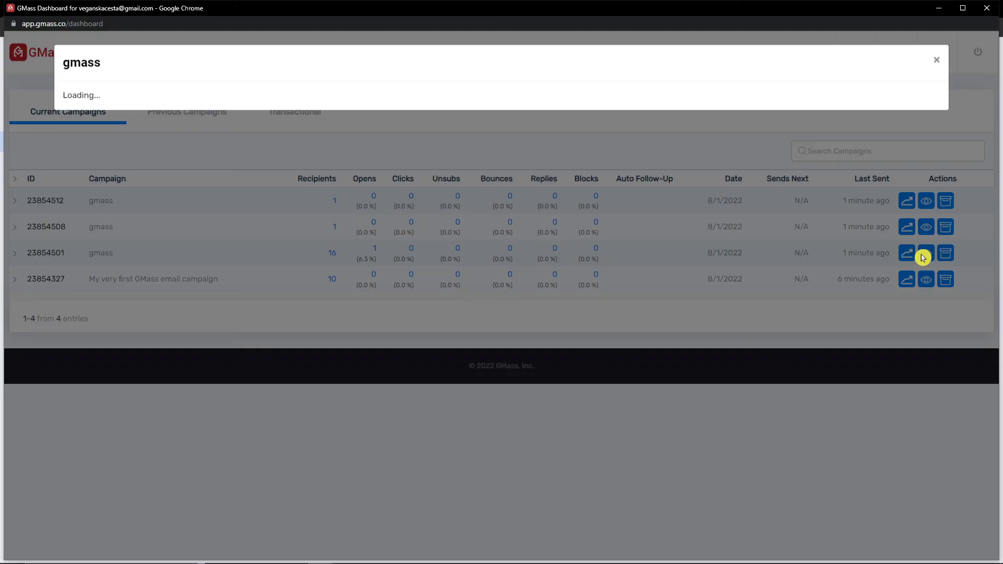
left_click(928, 275)
left_click(926, 281)
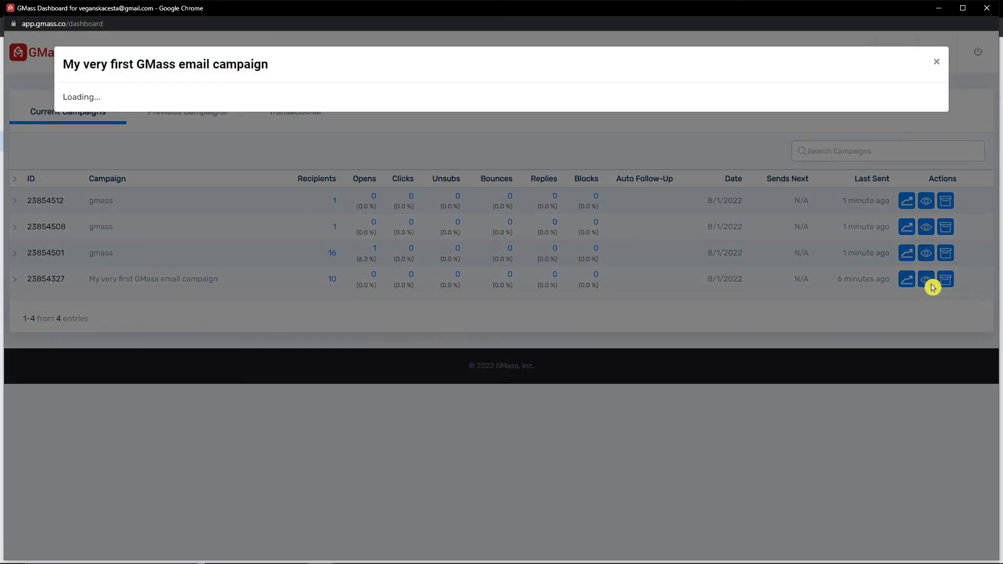
left_click(532, 372)
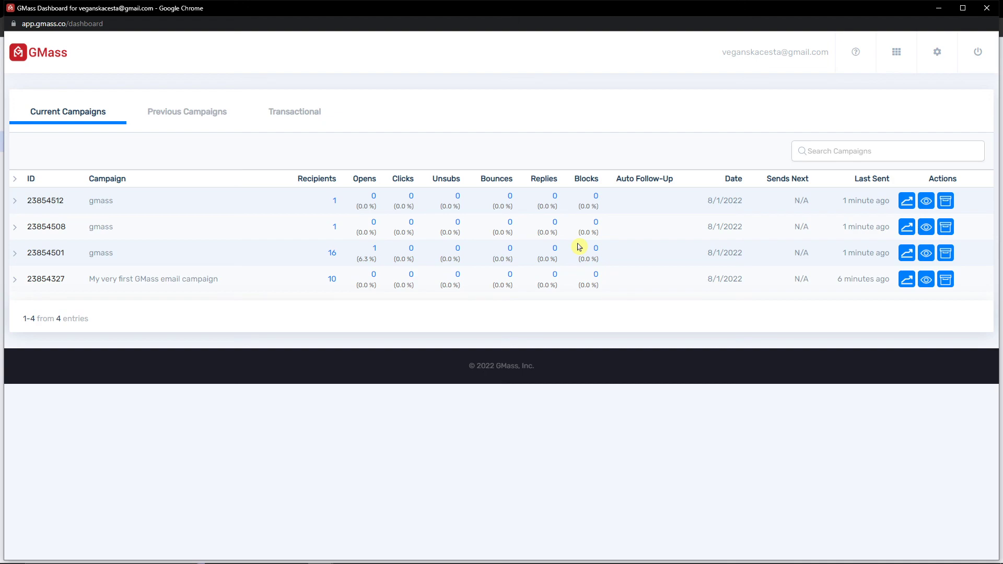
left_click(987, 8)
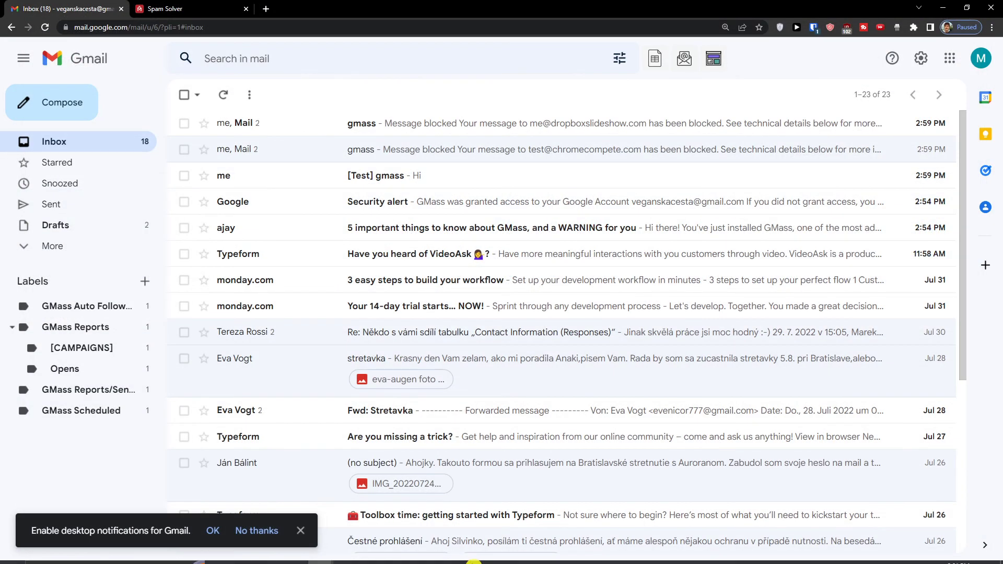